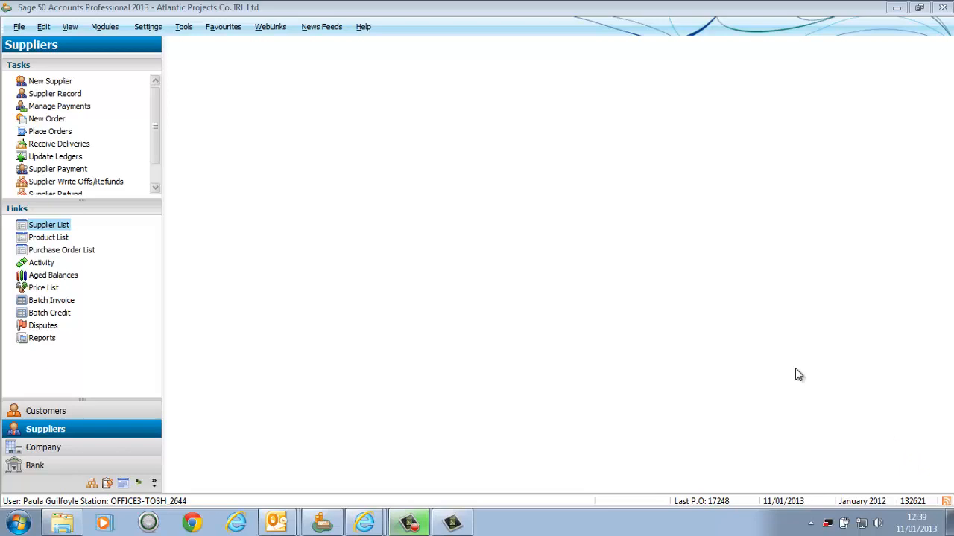
Go to the Suppliers module and open the purchase order list.
left_click(105, 27)
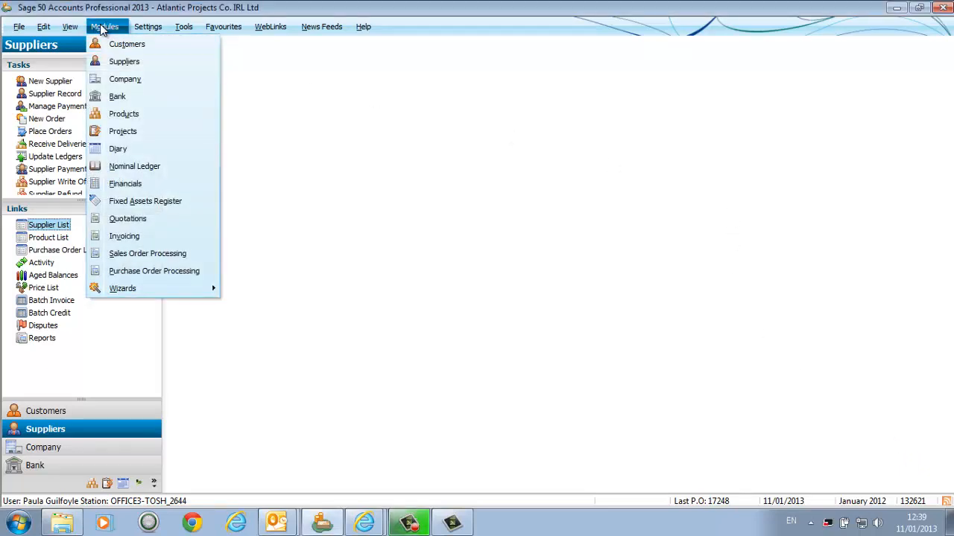
left_click(183, 64)
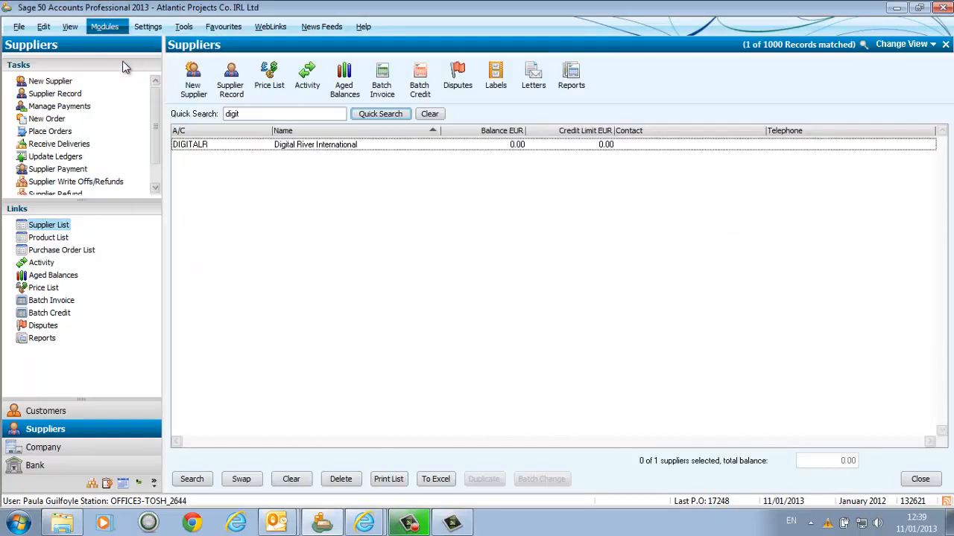
left_click(82, 251)
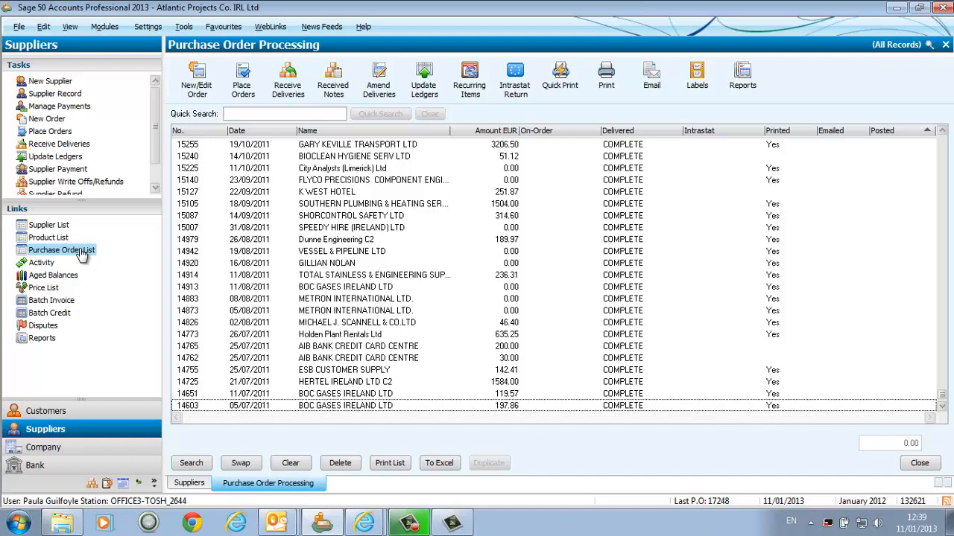
Search the purchase order list for the most recent order by its order number.
left_click(240, 113)
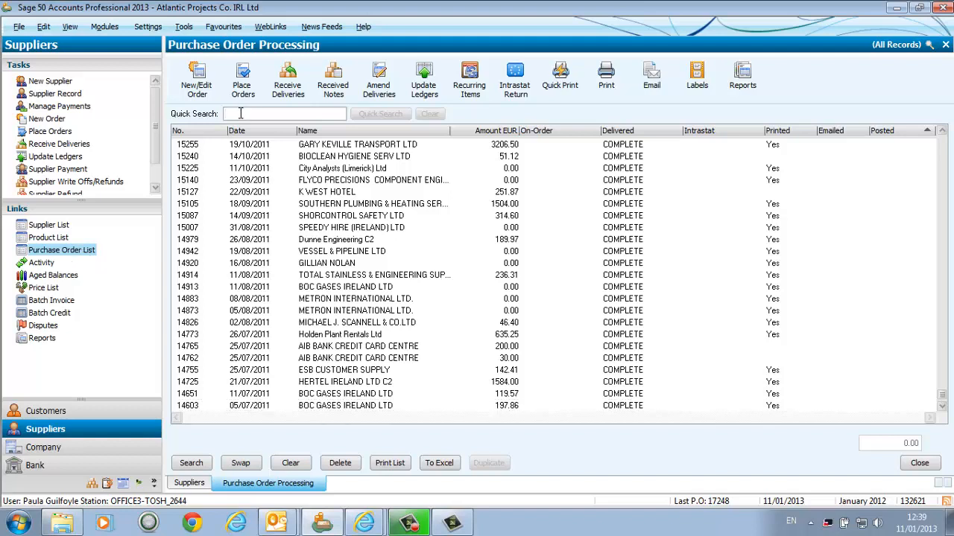
type("17248")
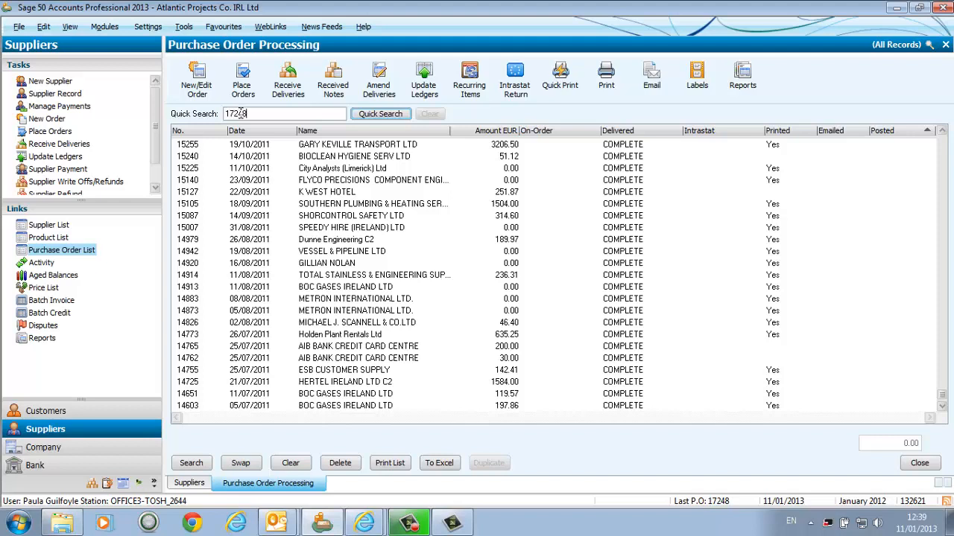
left_click(384, 118)
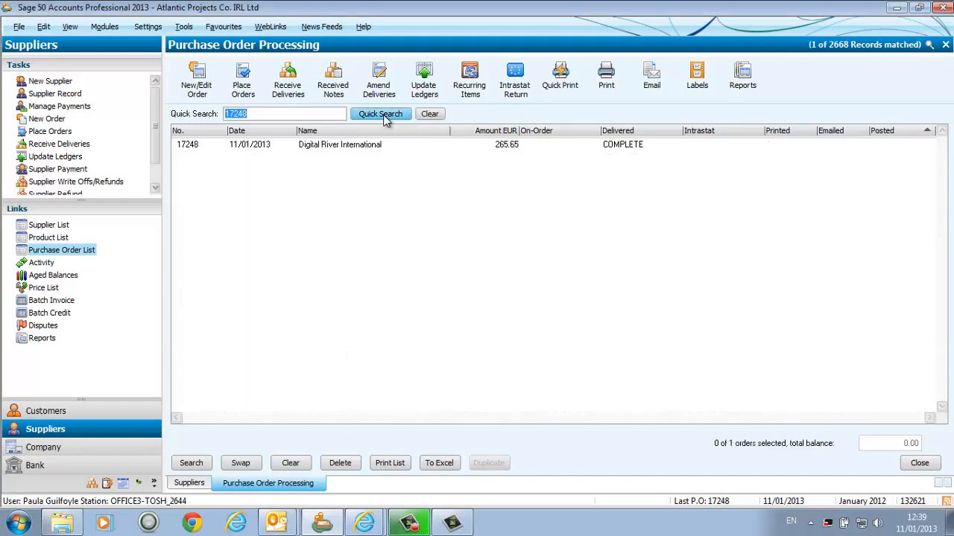
Clear the order number search and filter the purchase orders by "dig" instead.
left_click(430, 116)
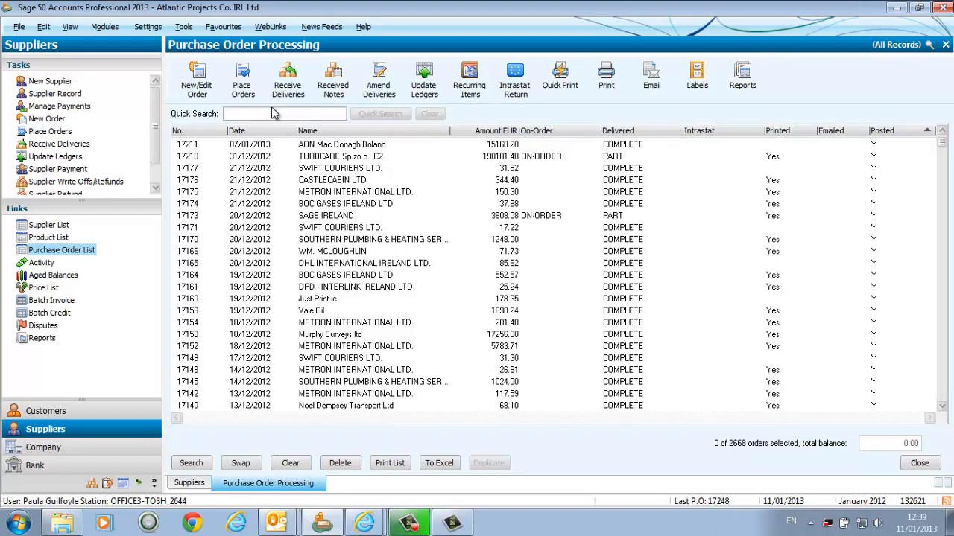
type("dig")
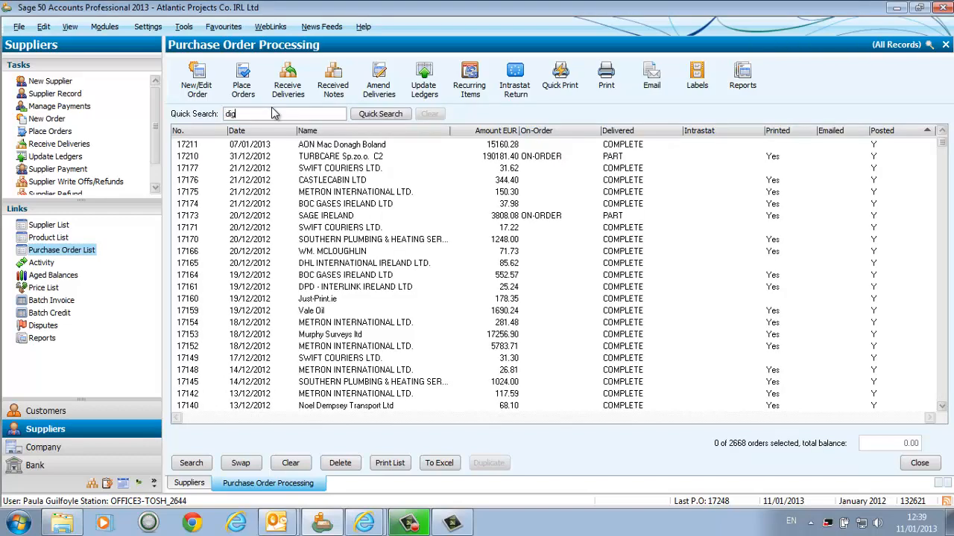
left_click(382, 116)
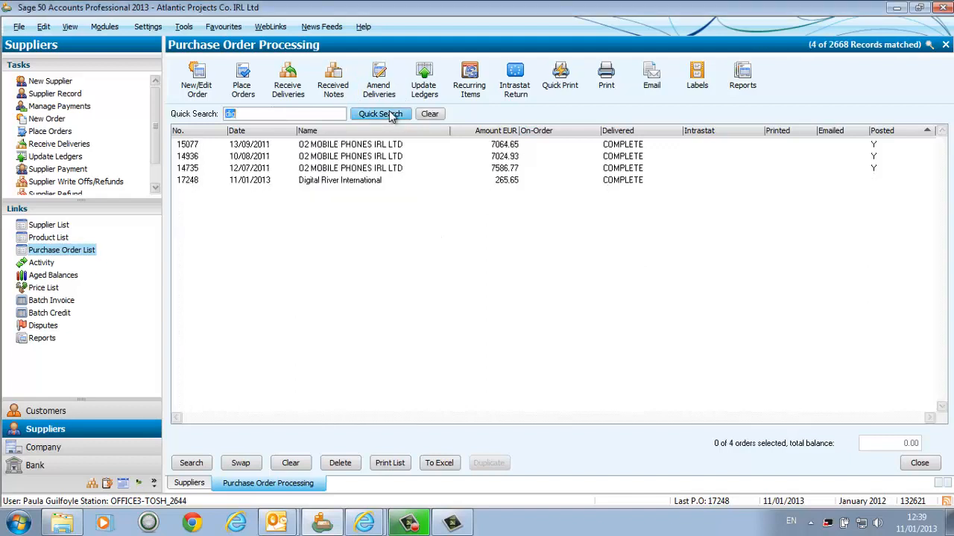
View the ledger update list for the Digital River International order, and close it without updating.
left_click(325, 185)
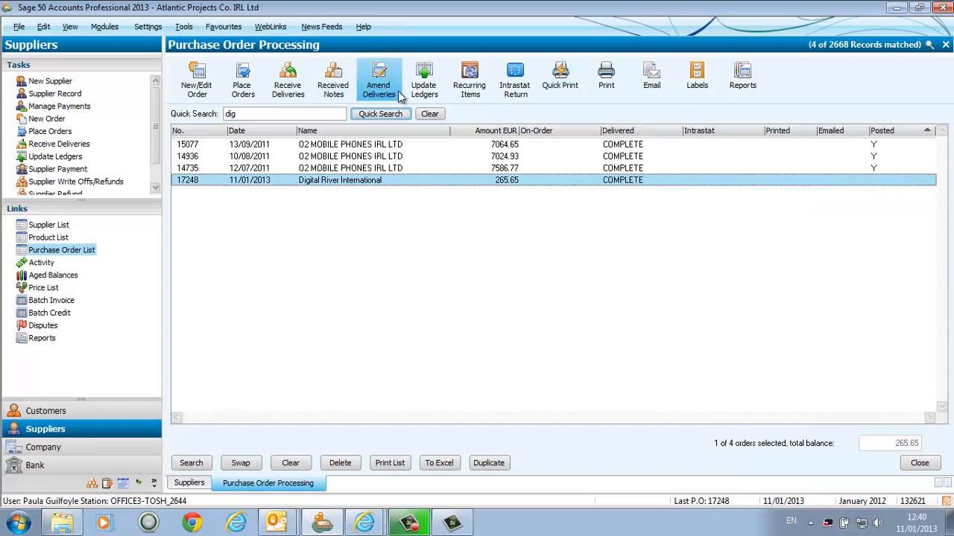
left_click(423, 89)
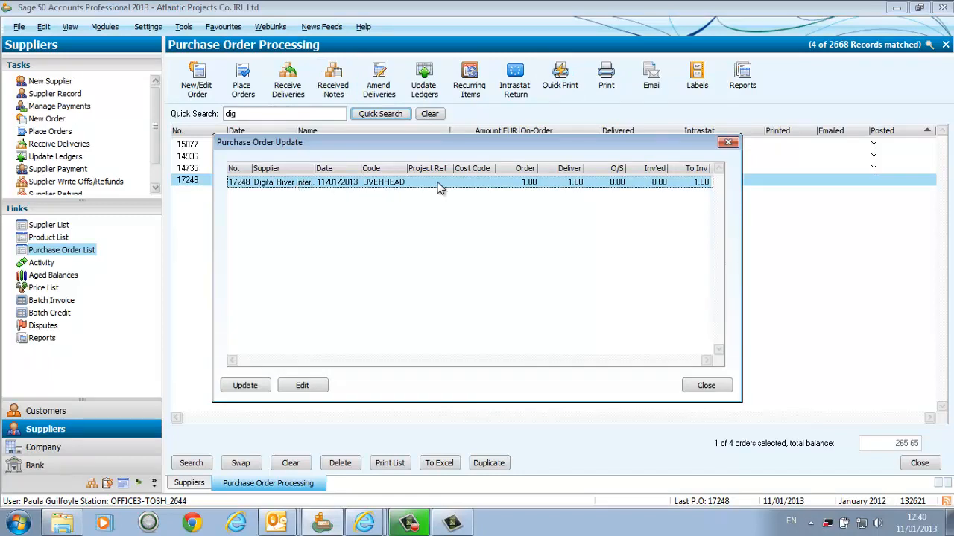
left_click(713, 385)
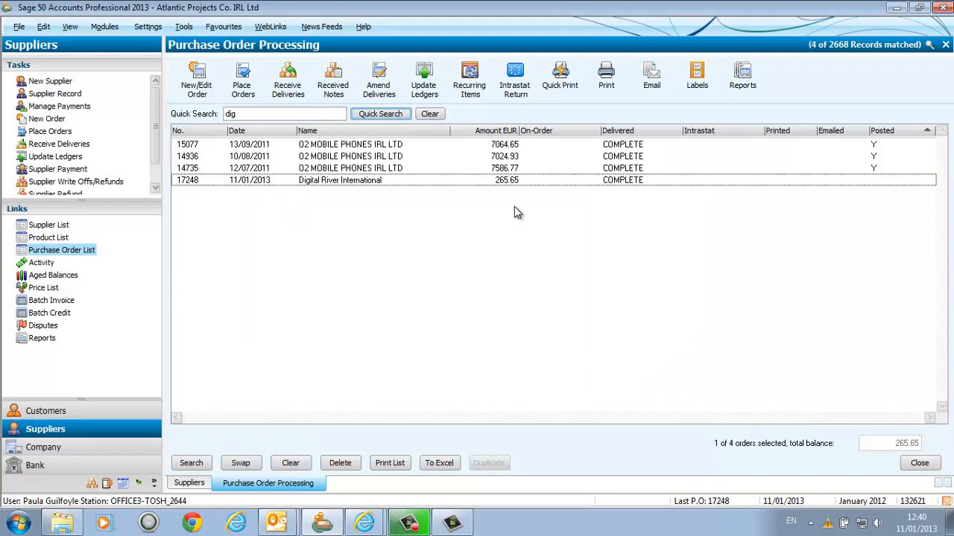
View the ledger update list for the 12/07/2011 O2 Mobile Phones order together with the Digital River International order, and close it.
left_click(307, 170)
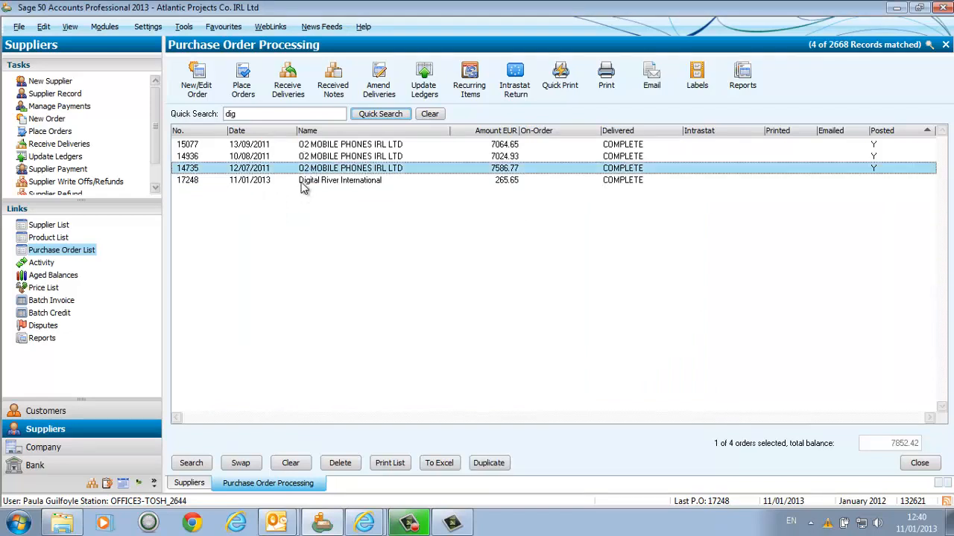
left_click(302, 182, "ctrl")
left_click(422, 88)
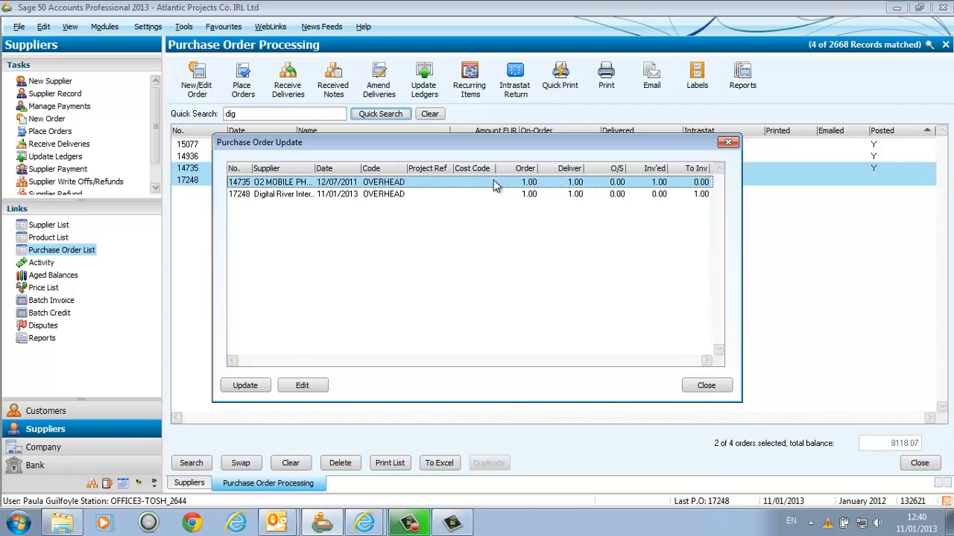
left_click(707, 386)
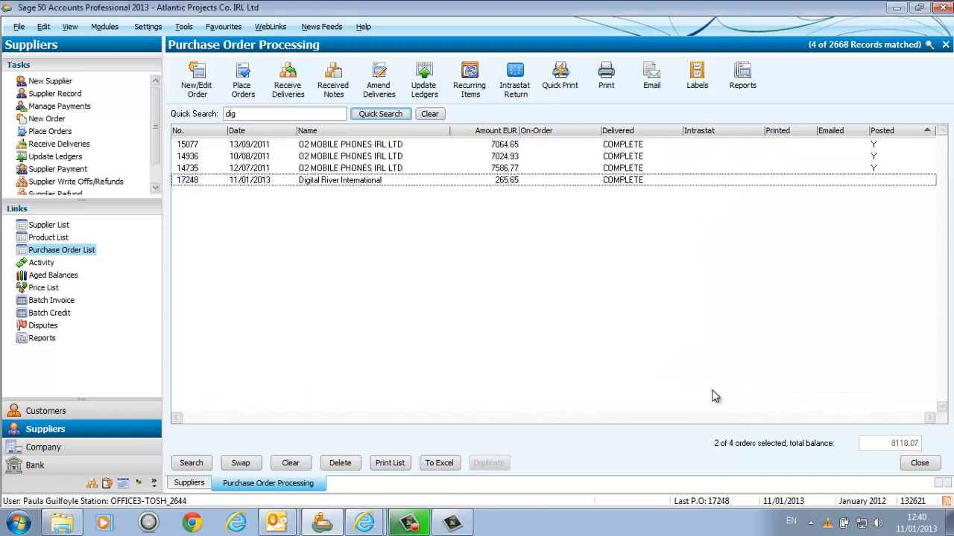
Select only the Digital River International order and update it to the ledgers as a batch supplier invoice.
left_click(321, 185)
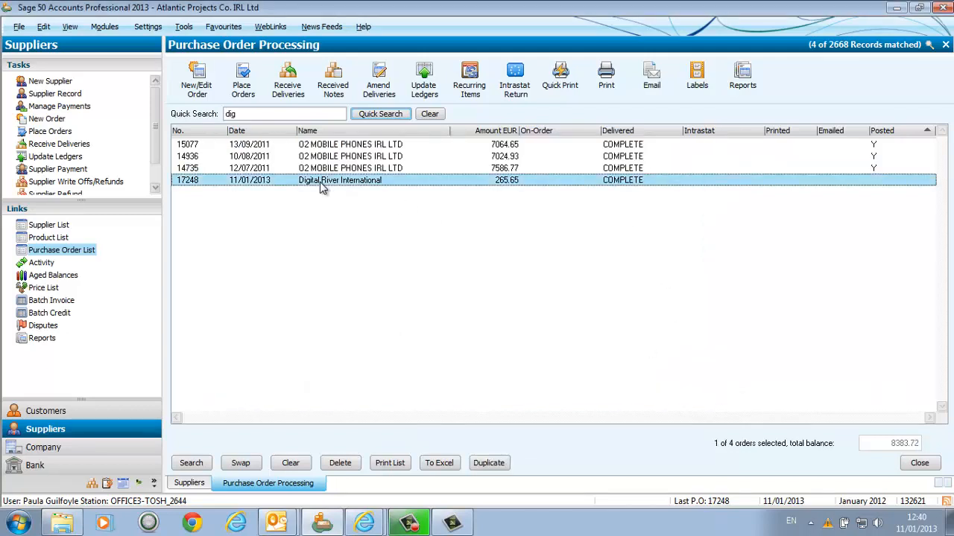
left_click(432, 90)
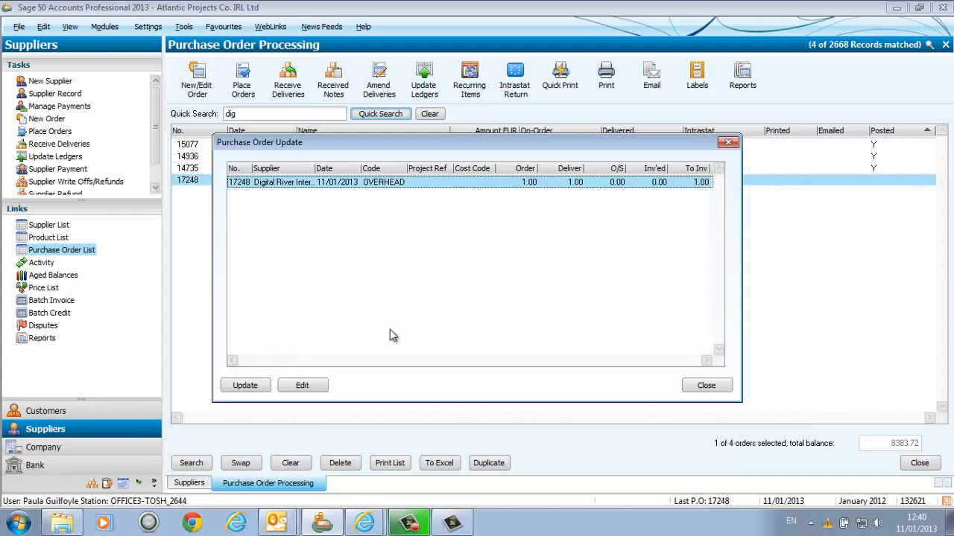
left_click(245, 387)
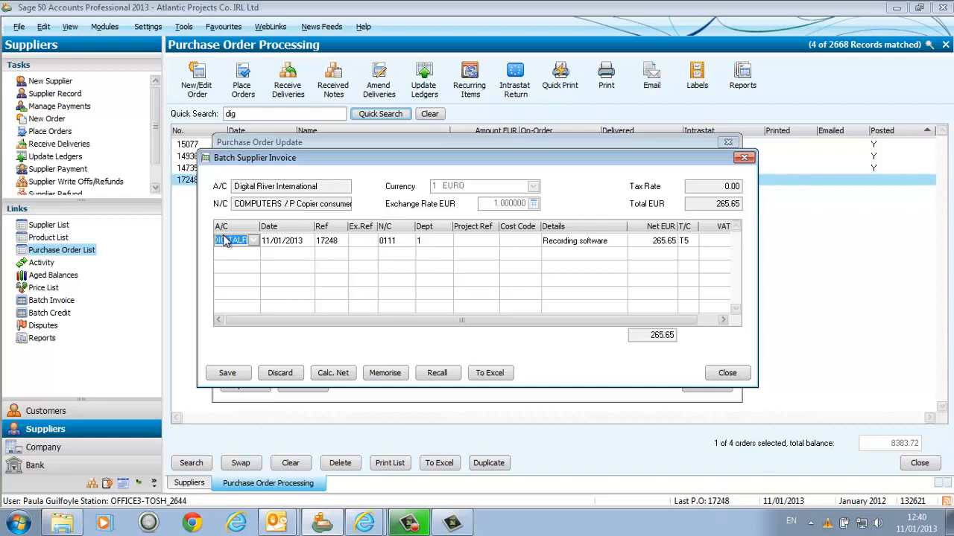
Set the invoice line's date to 03/01/2013.
left_click(278, 240)
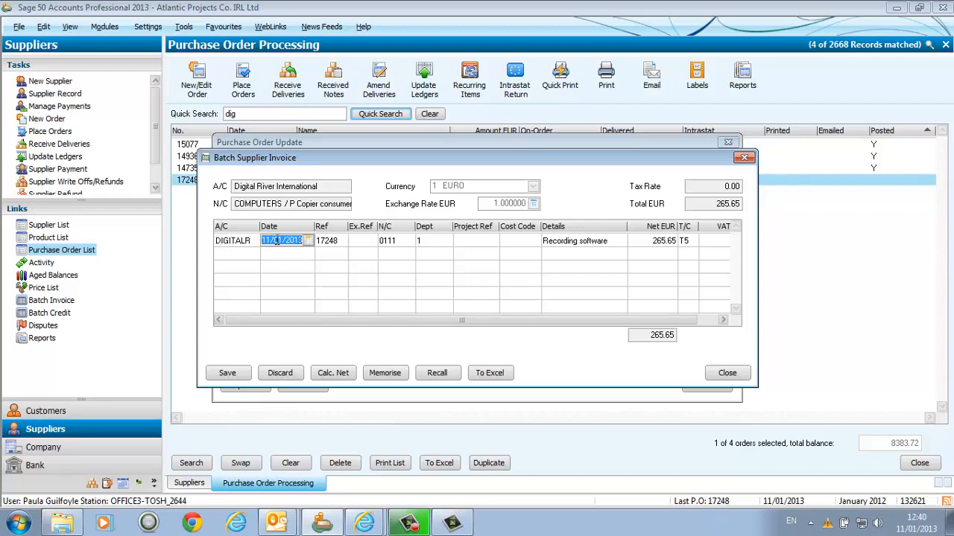
type("03/01/2013")
key("Tab")
Move the purchase order number from Ref to Ex.Ref and enter the supplier's invoice number as the Ref.
key("ctrl+c")
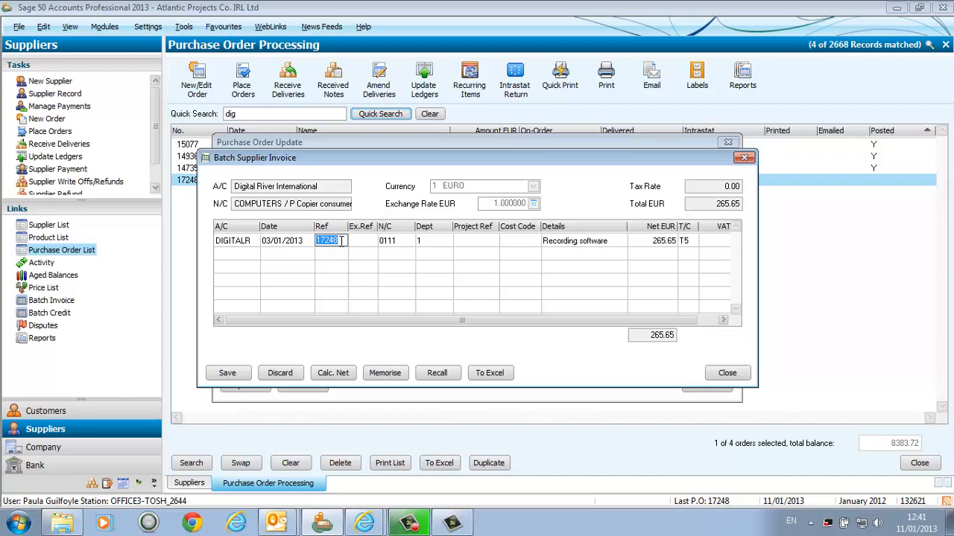
key("BackSpace")
left_click(363, 241)
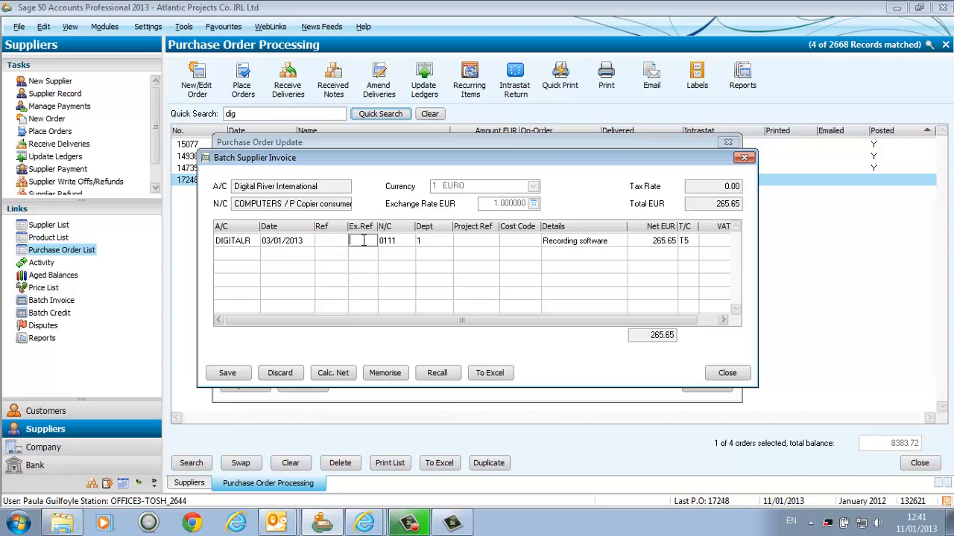
key("ctrl+v")
left_click(326, 241)
type("1610")
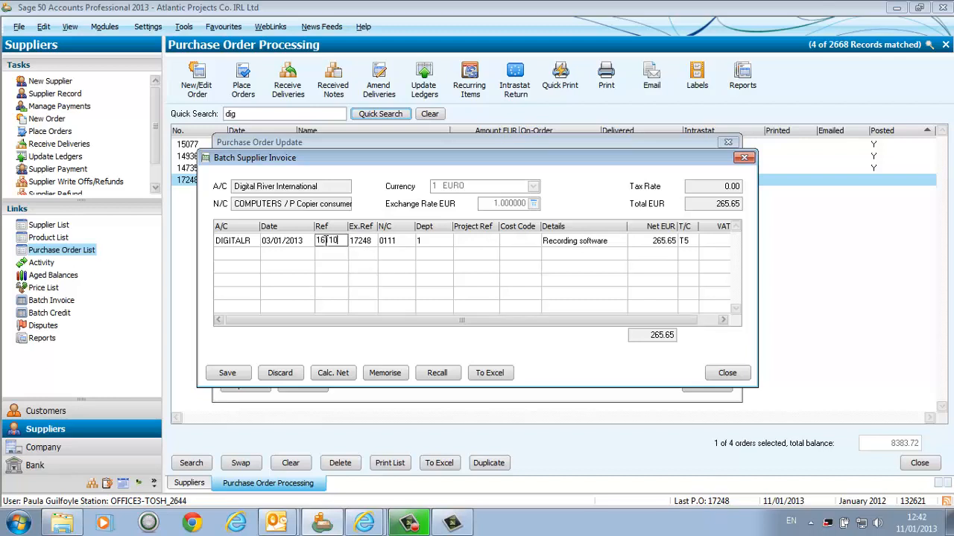
type("3745")
Prefix the "Recording software" details with "Digitalr - " and save the supplier invoice, accepting the project reference warning.
left_click(564, 240)
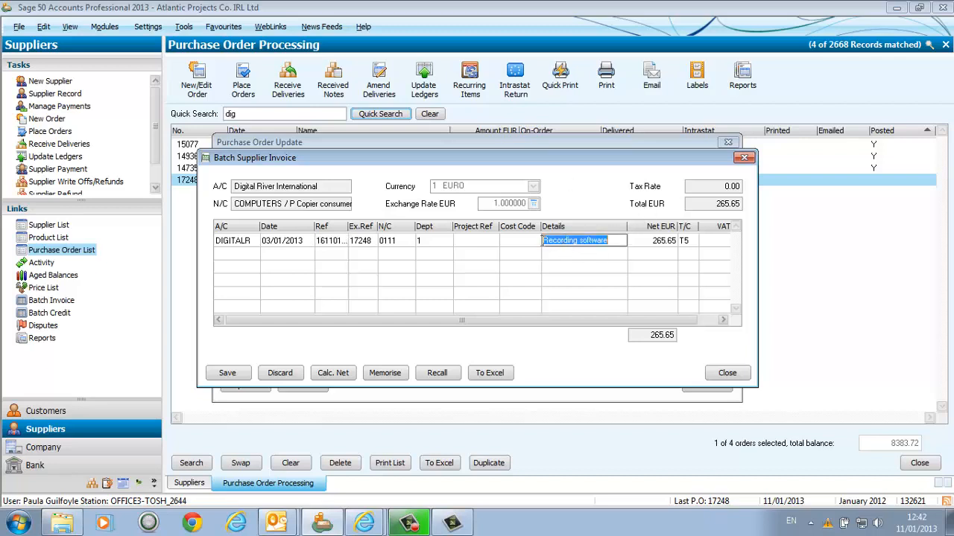
left_click(543, 240)
type("Di")
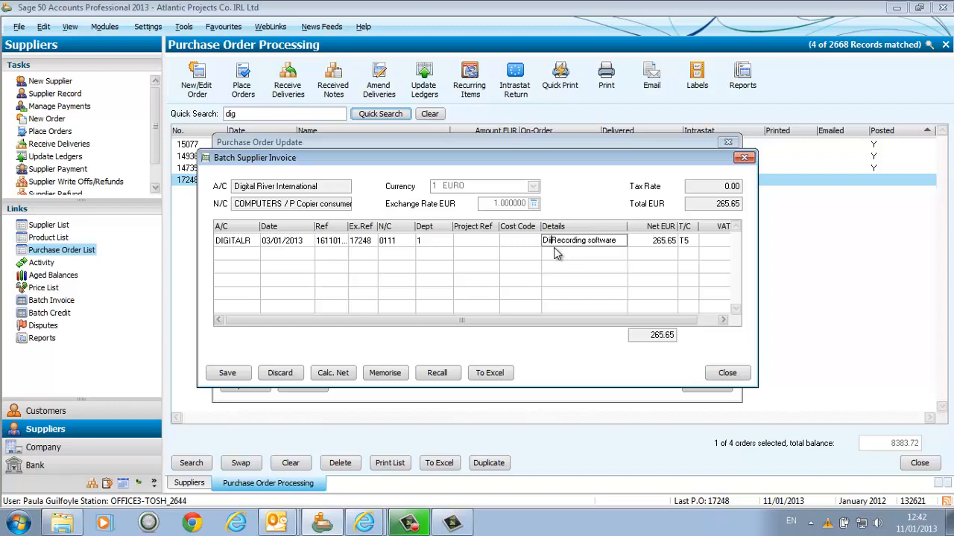
type("gitalr -")
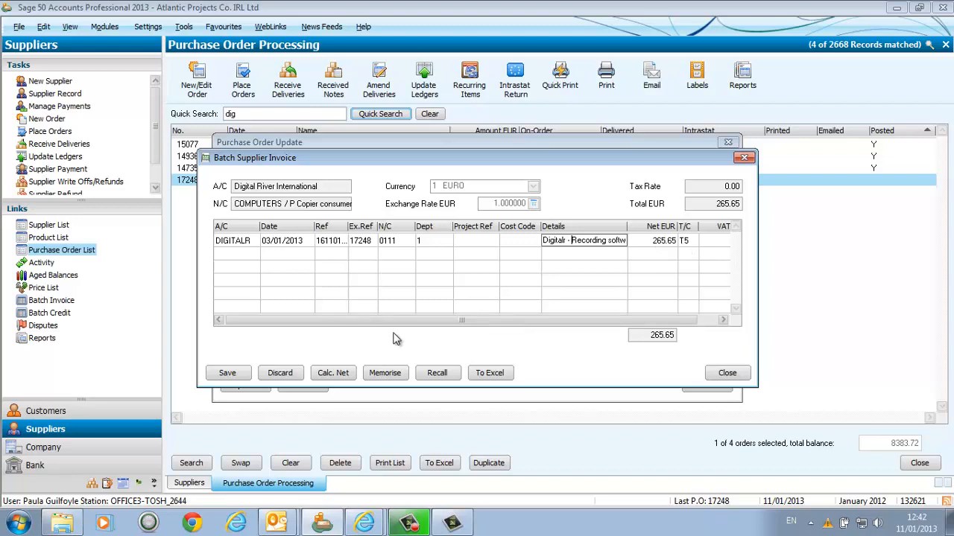
left_click(227, 373)
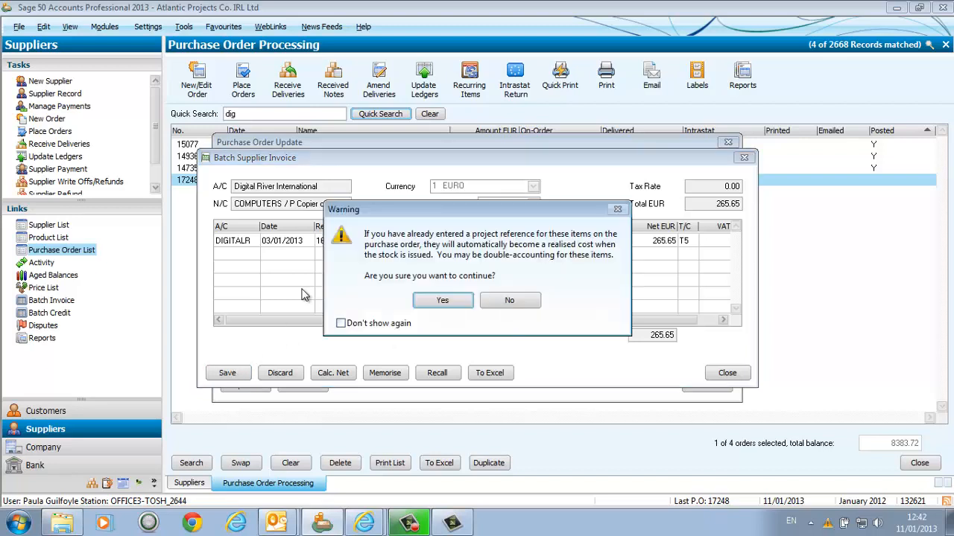
left_click(441, 300)
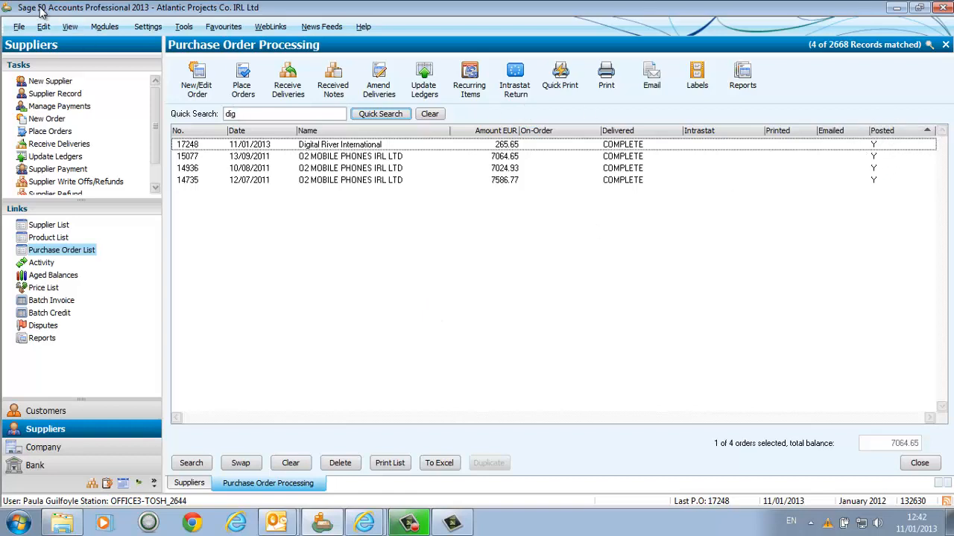
Return to the supplier list, clear the existing search and search the suppliers for "dig".
left_click(143, 28)
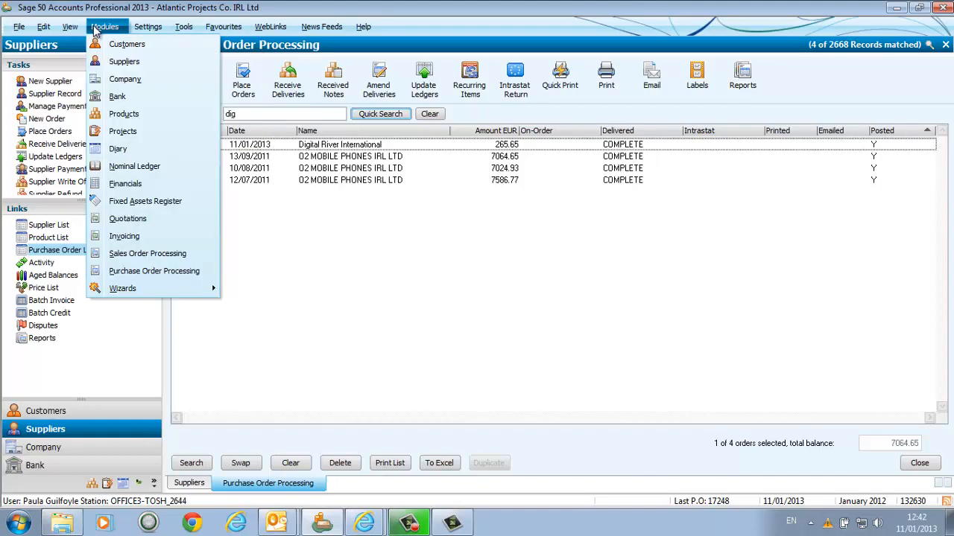
left_click(126, 60)
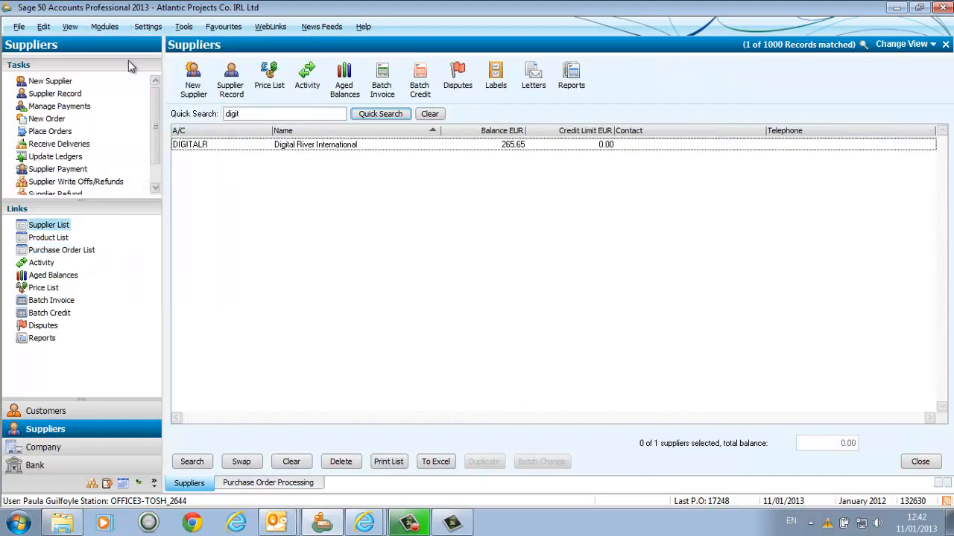
left_click(407, 116)
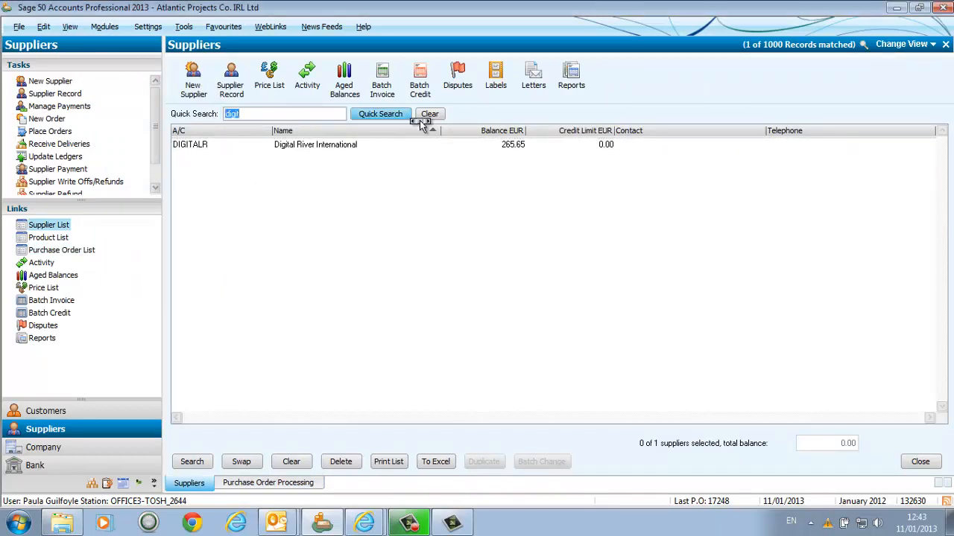
left_click(429, 113)
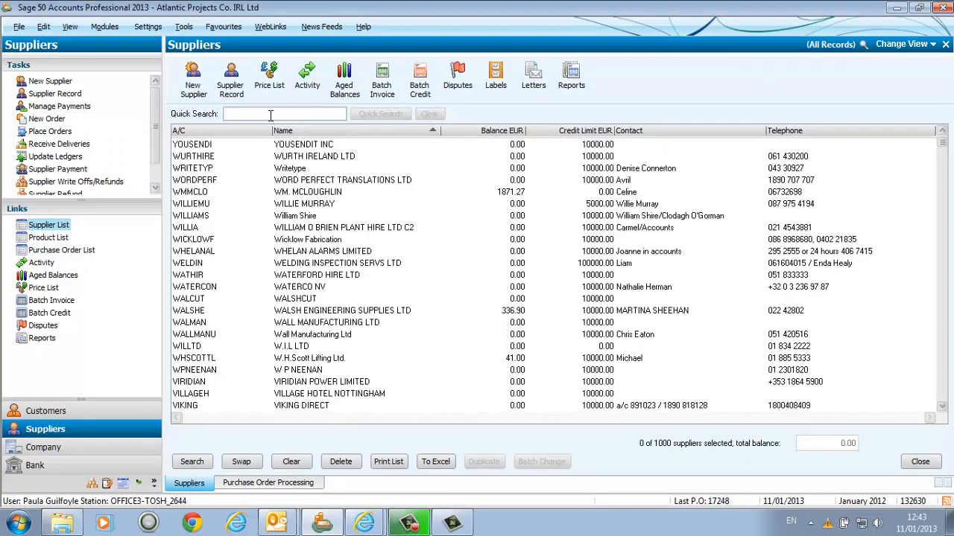
type("dig")
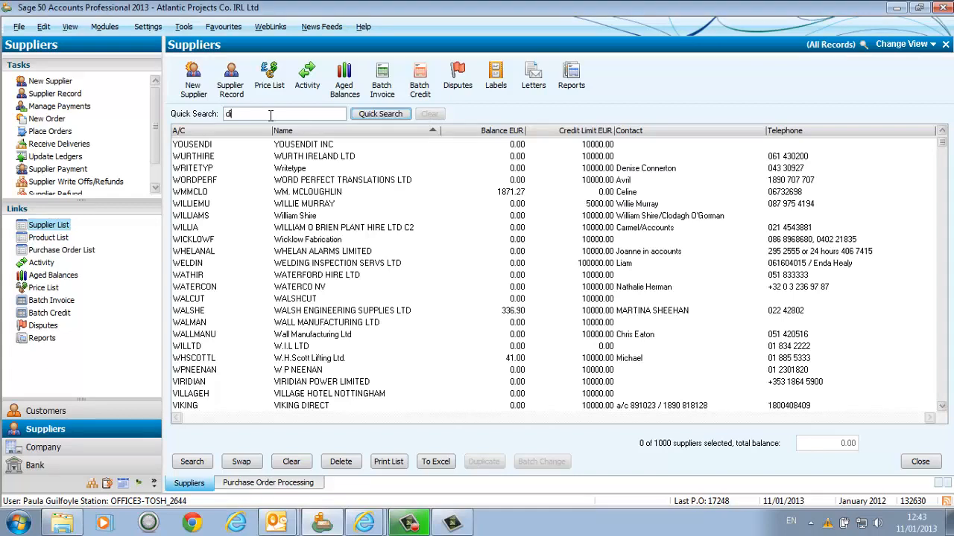
left_click(366, 116)
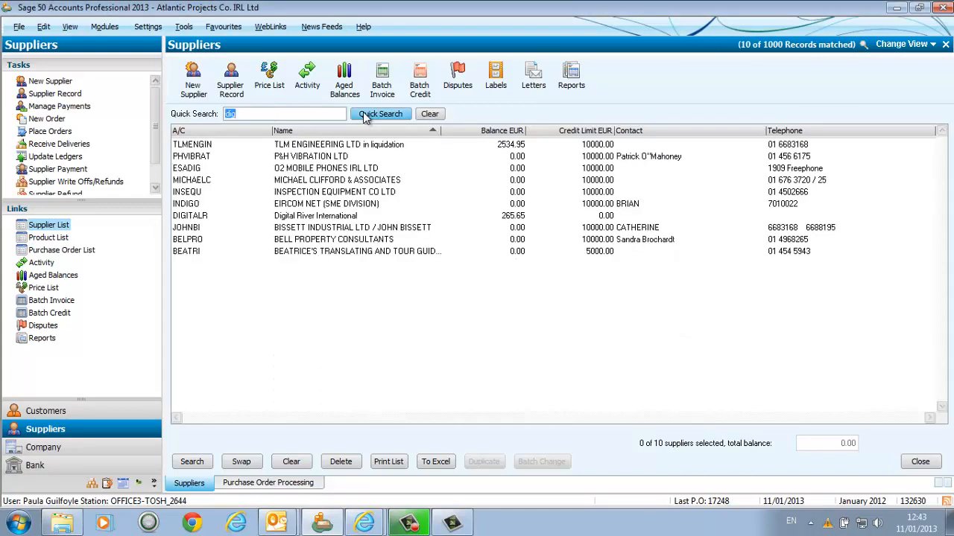
Open the supplier record of Digital River International.
left_click(304, 218)
left_click(304, 218)
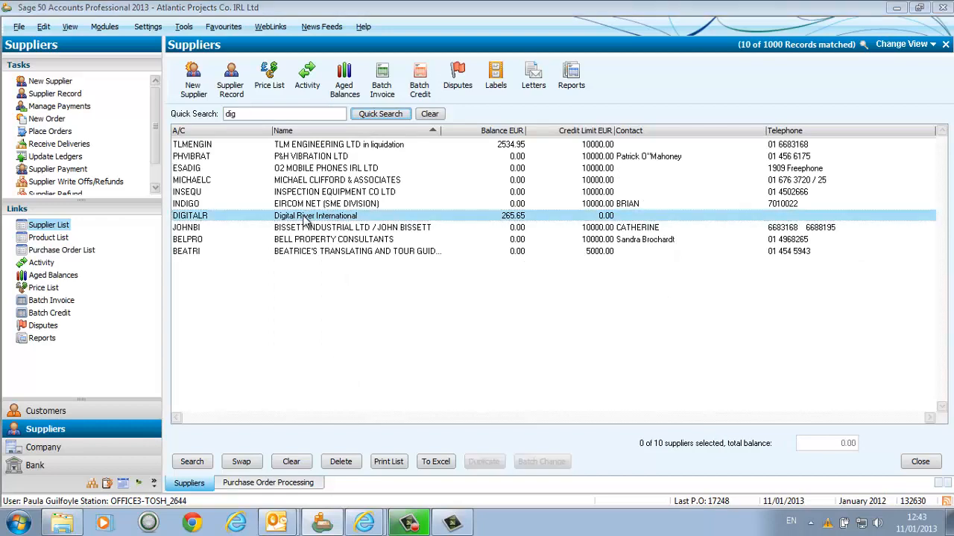
double_click(304, 218)
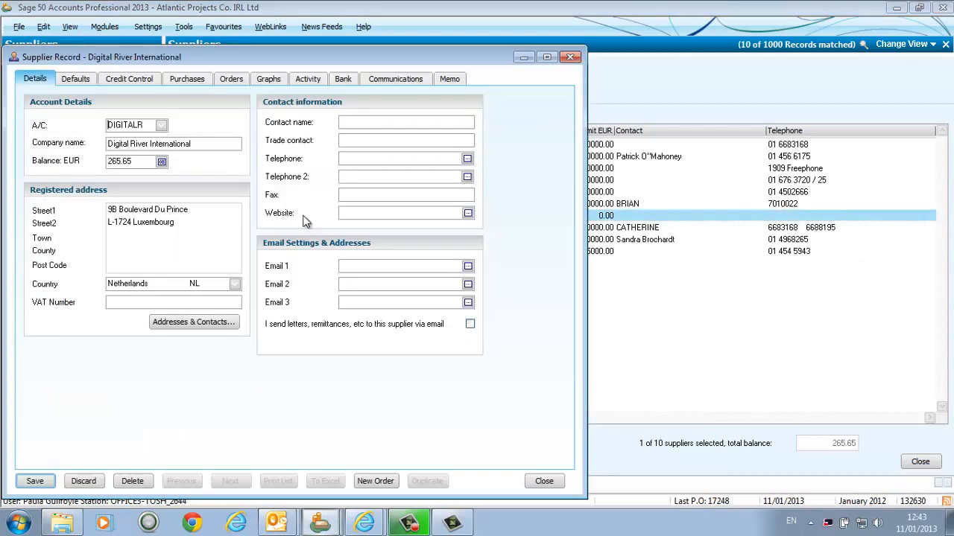
View the supplier's account activity with the Ref column widened, and return to the full supplier list.
left_click(308, 79)
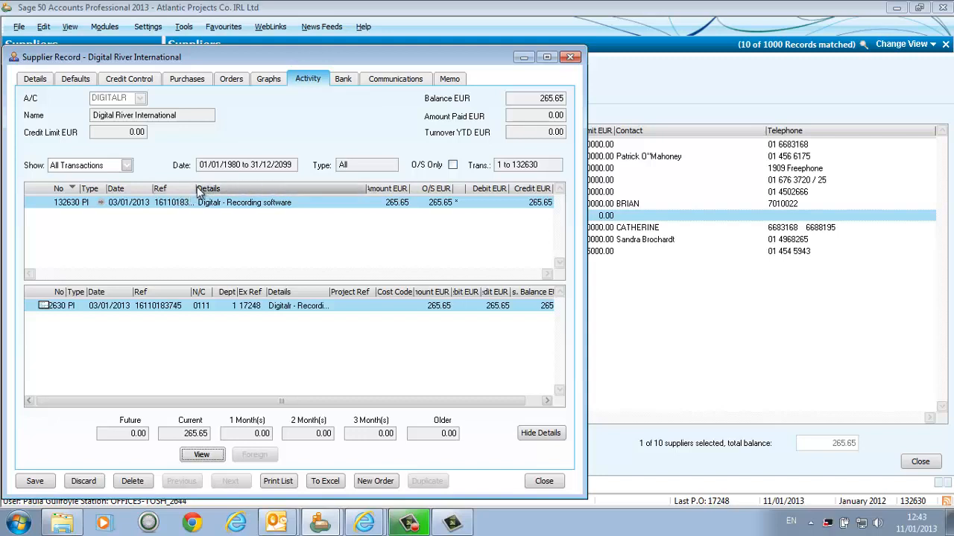
left_click_drag(197, 192, 227, 191)
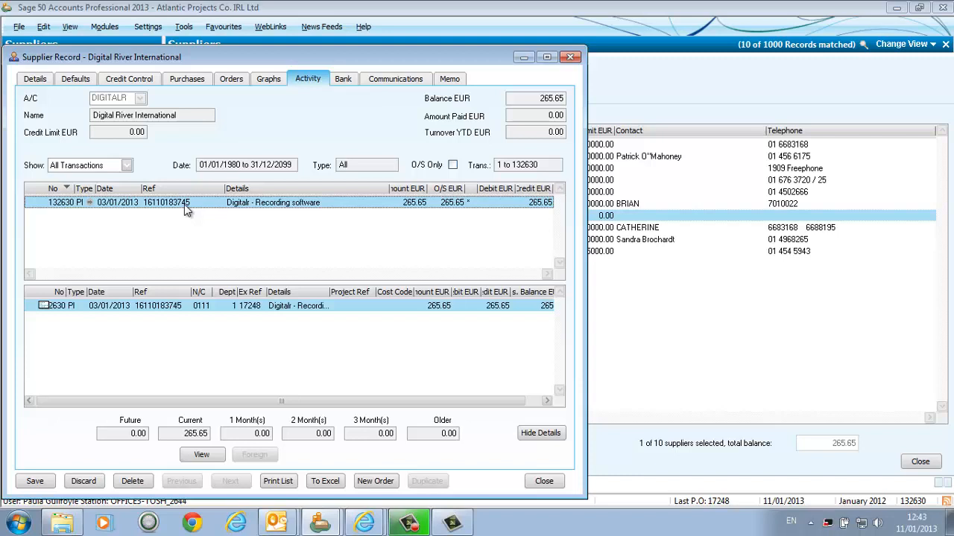
left_click(544, 481)
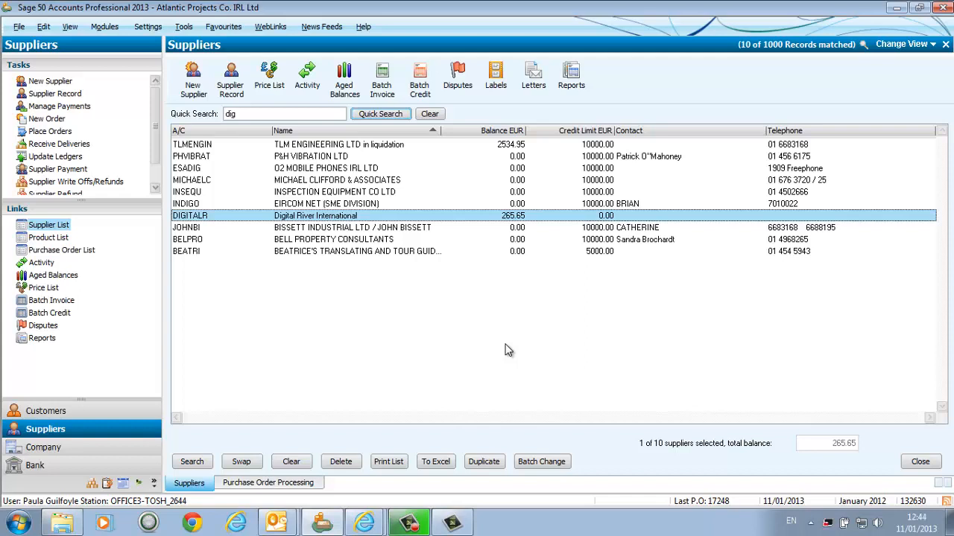
key("Escape")
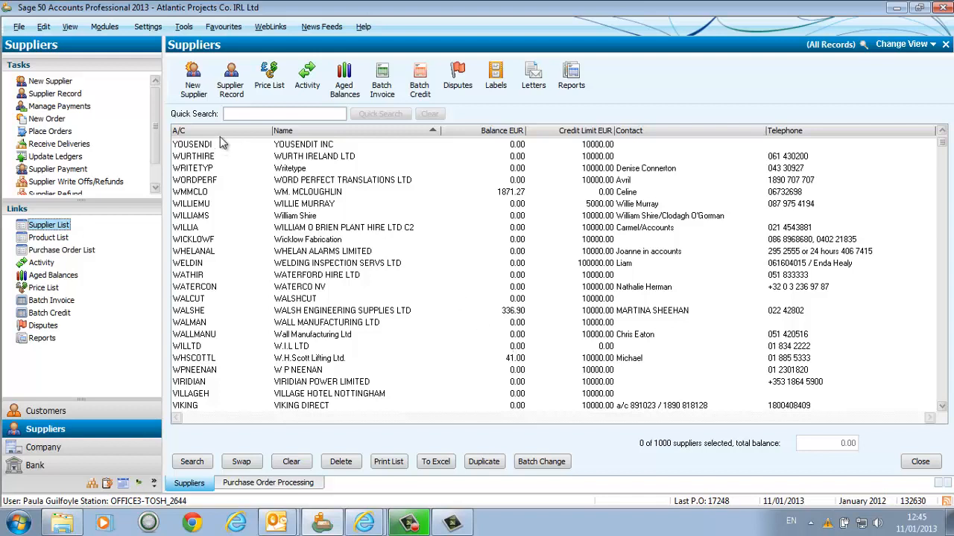
left_click(250, 114)
type("dei")
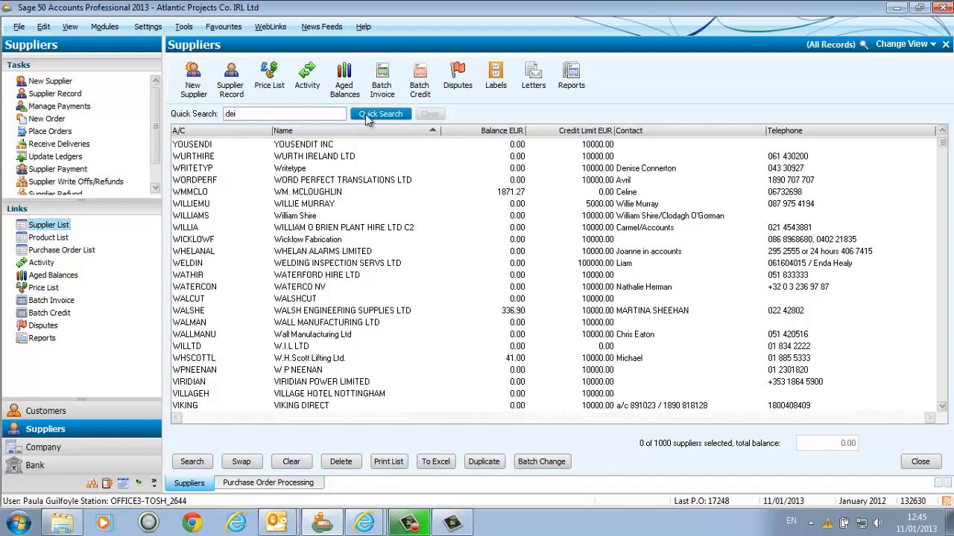
left_click(367, 116)
Search the suppliers for "die", select DIESEL CARDS LTD and view its supplier record briefly before closing it.
left_click_drag(255, 114, 221, 119)
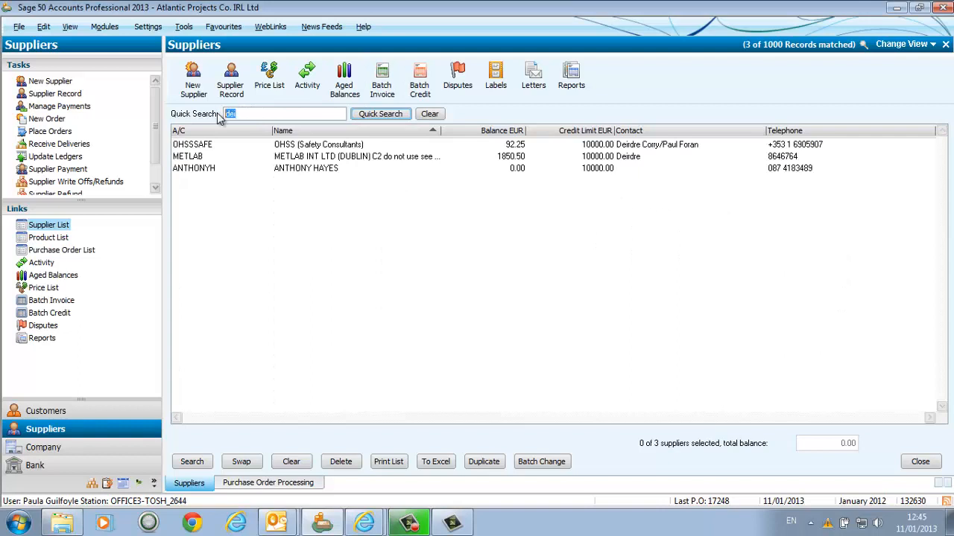
type("die")
left_click(361, 119)
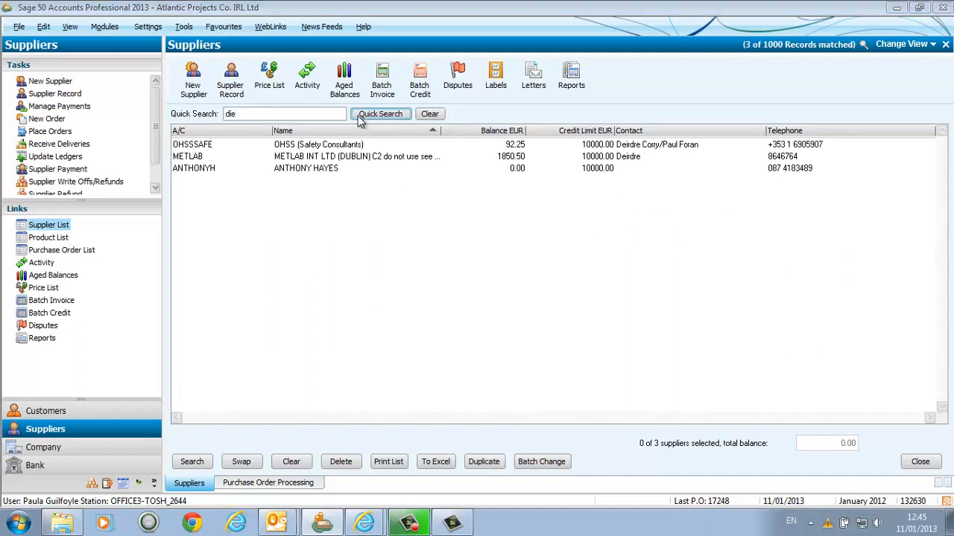
left_click(361, 121)
left_click(291, 241)
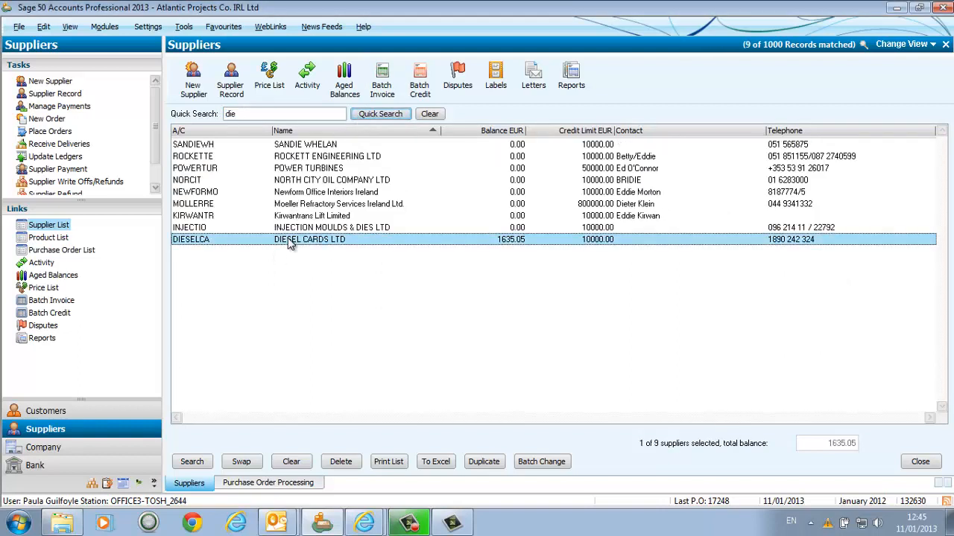
double_click(289, 243)
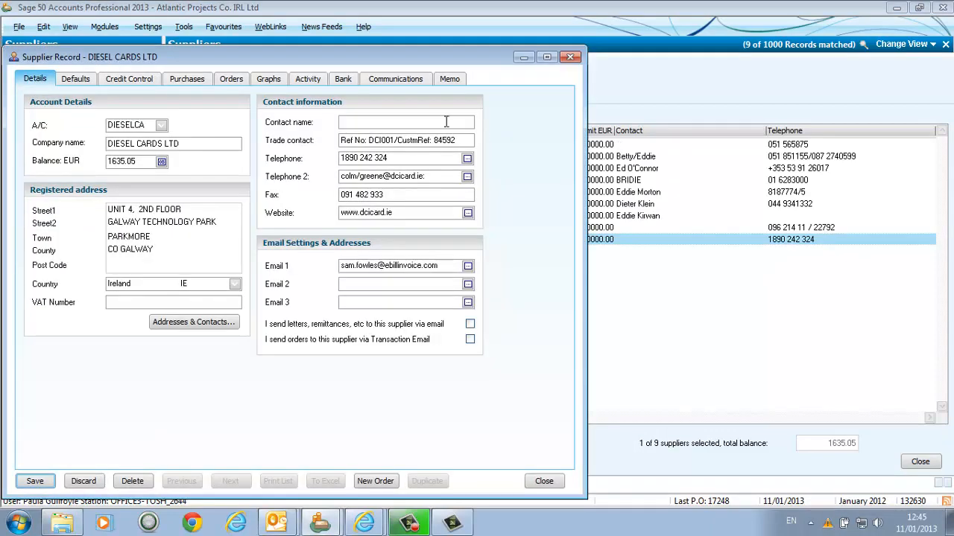
left_click(571, 58)
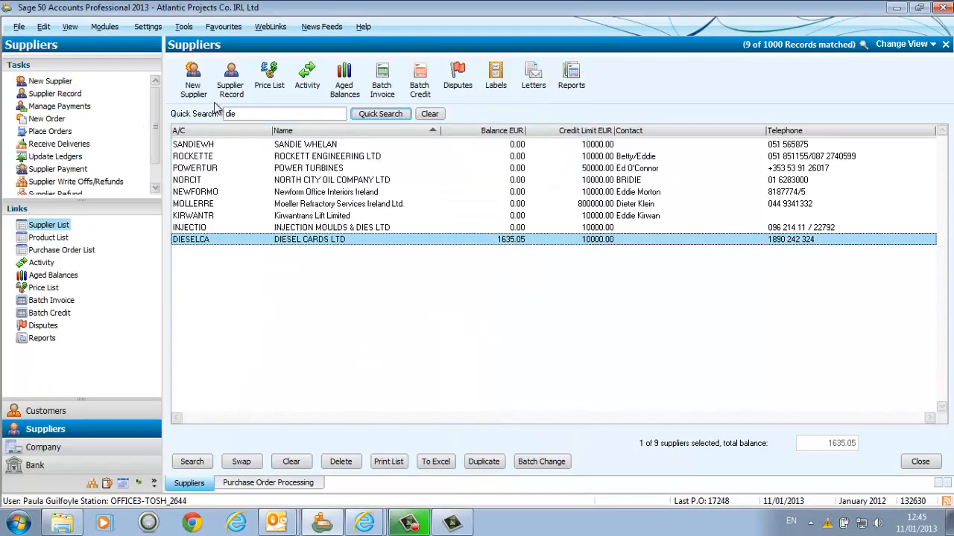
Start a batch supplier invoice for DIESEL CARDS LTD dated 06/01/2013, with the supplier's invoice number as the Ref.
left_click(392, 83)
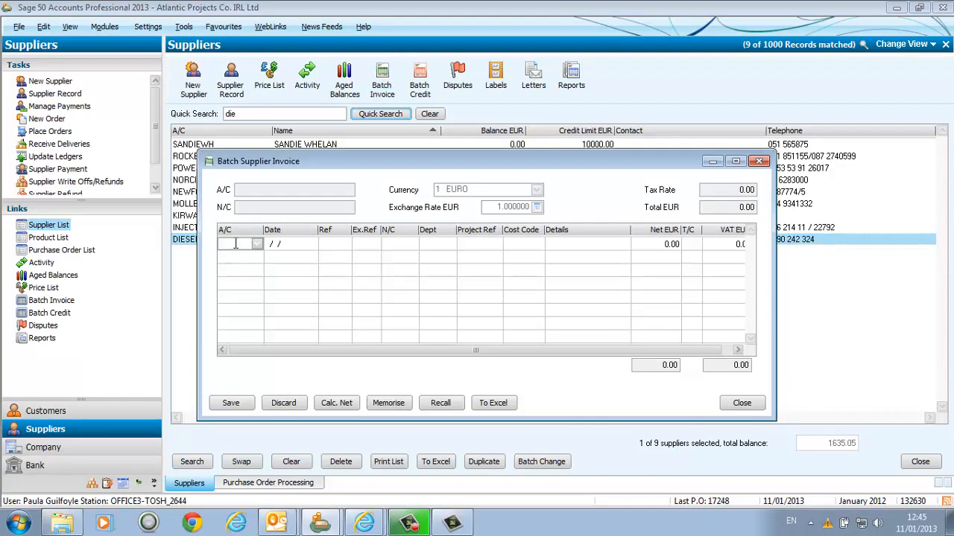
type("die")
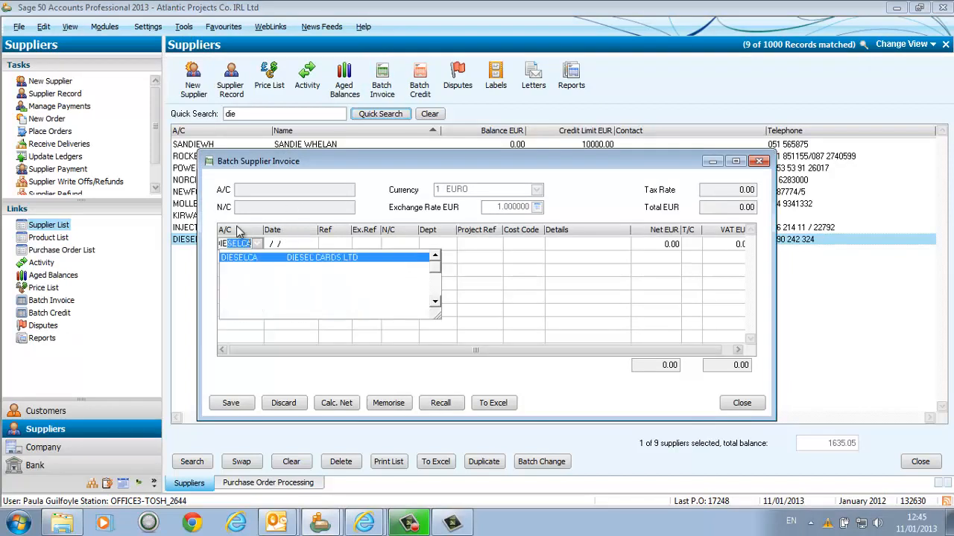
left_click(250, 258)
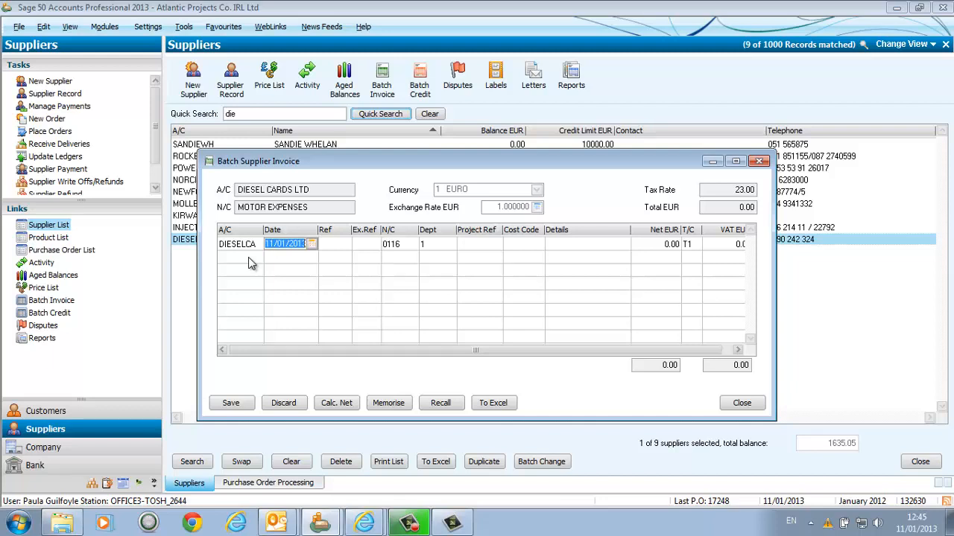
type("06/01/2013")
key("Tab")
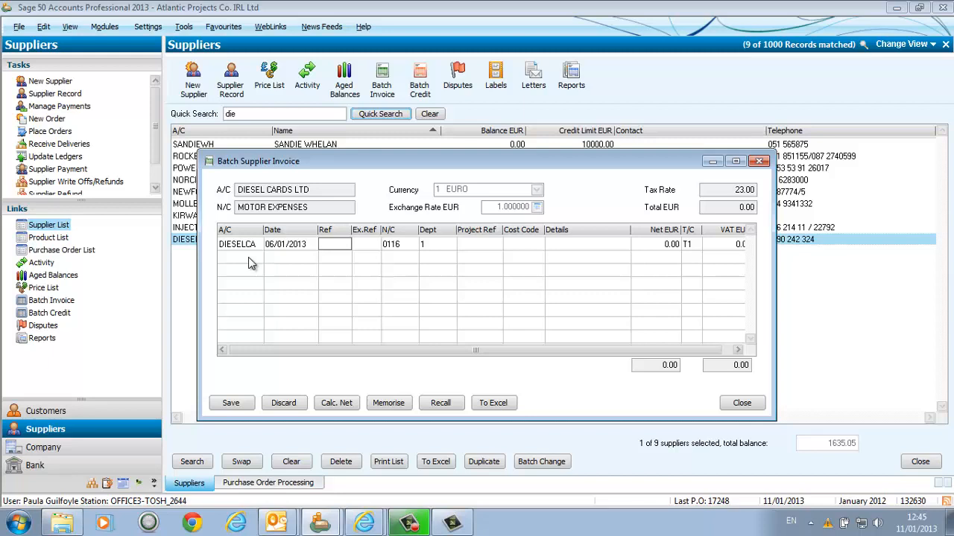
type("667309")
key("Tab")
Keep nominal code 0116 and department 1 on the invoice line and enter "diesel - week ending 02/01/13" as its details.
left_click(406, 248)
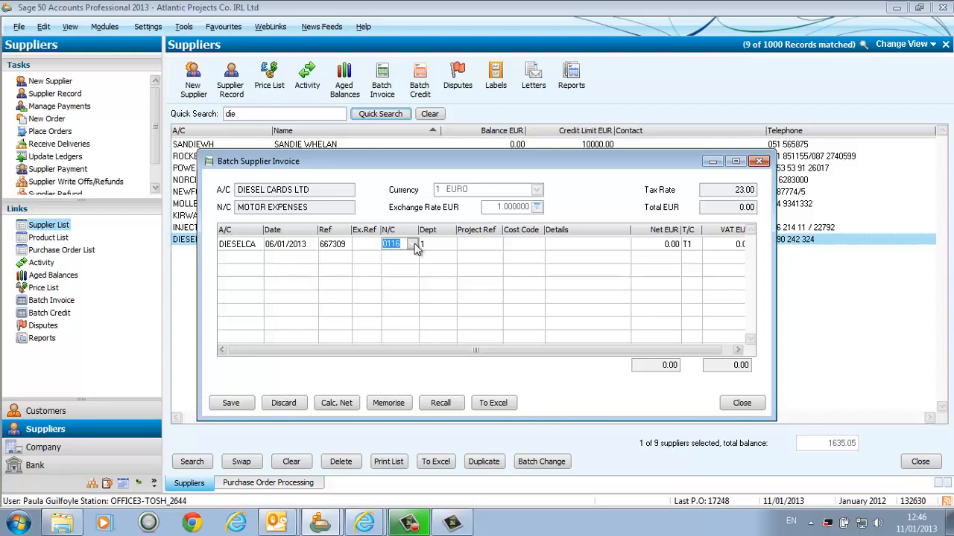
left_click(431, 245)
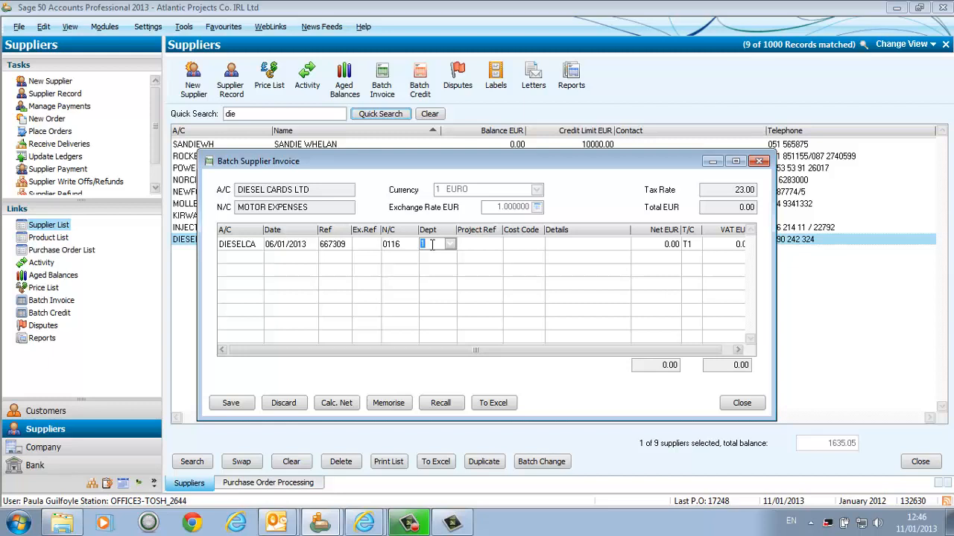
key("Tab")
key("Tab")
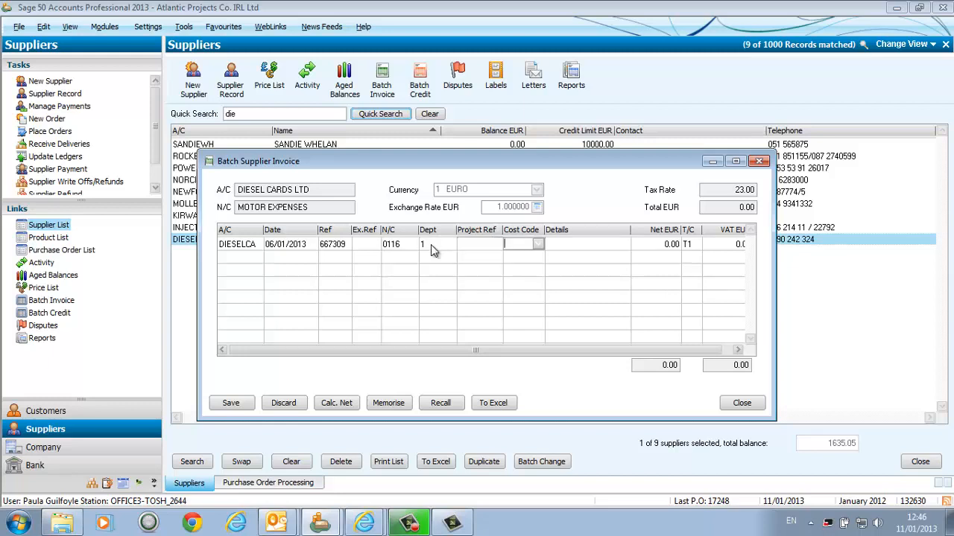
key("Tab")
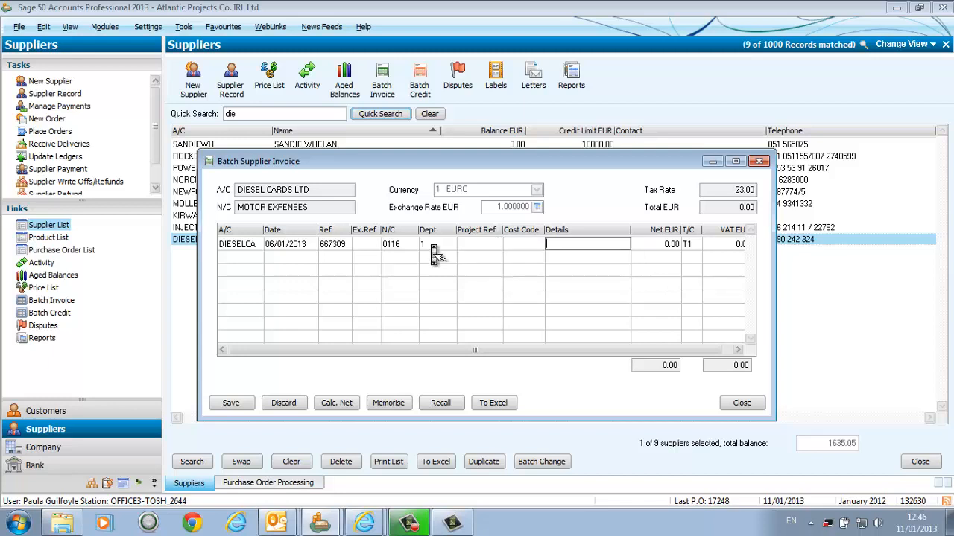
type("dies")
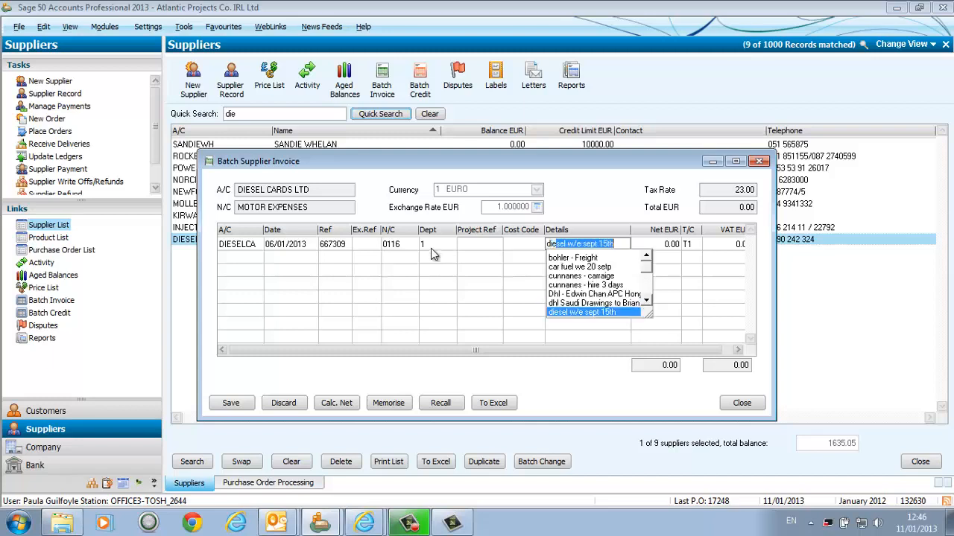
type("el -")
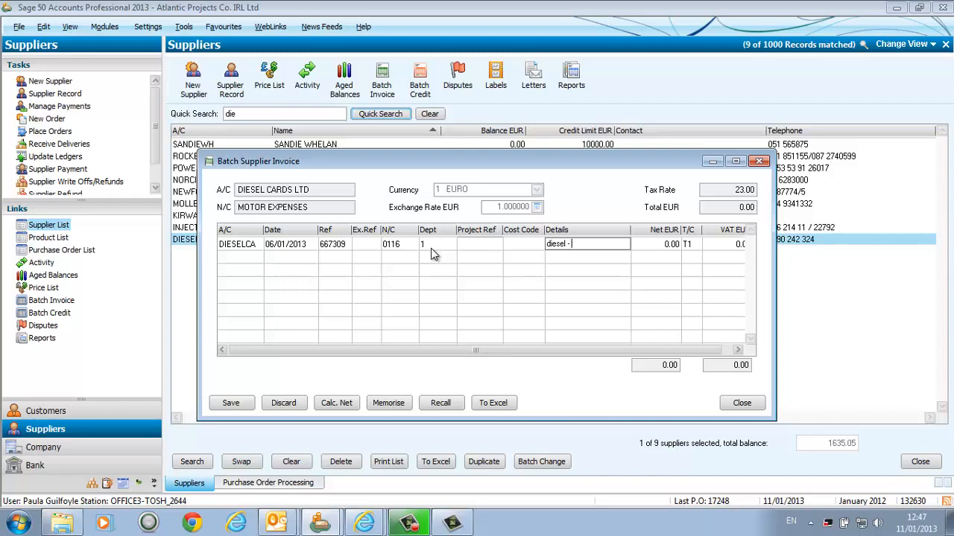
type(" we e")
key("BackSpace")
key("BackSpace")
type("ending 02/01/13")
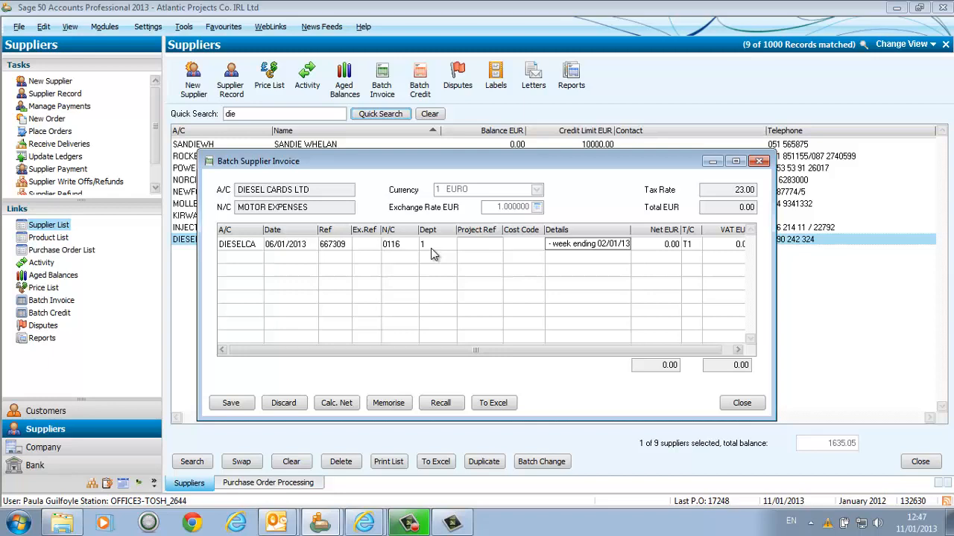
key("Tab")
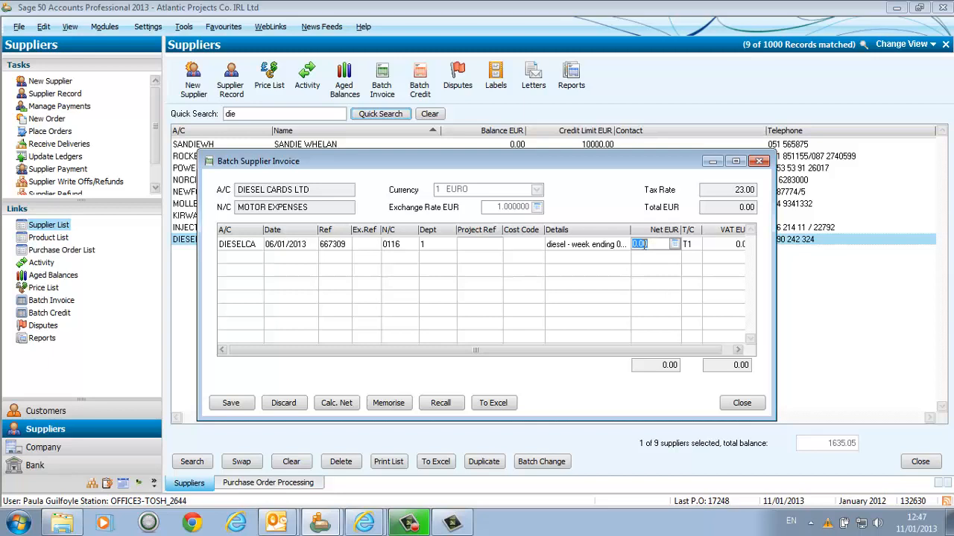
Set the invoice line's net amount to 20.46 EUR and its tax code to T4, widening the invoice window.
type("20.36")
key("Tab")
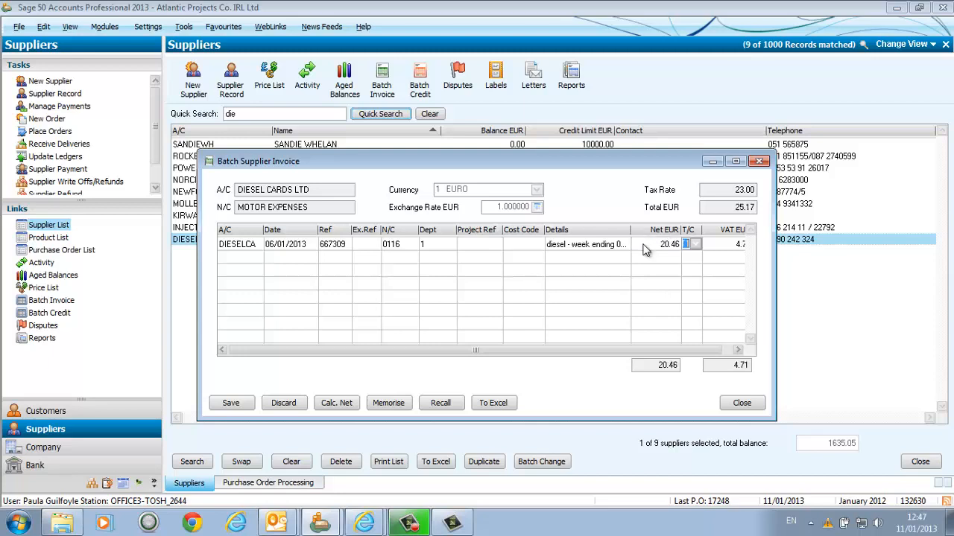
left_click_drag(776, 271, 812, 267)
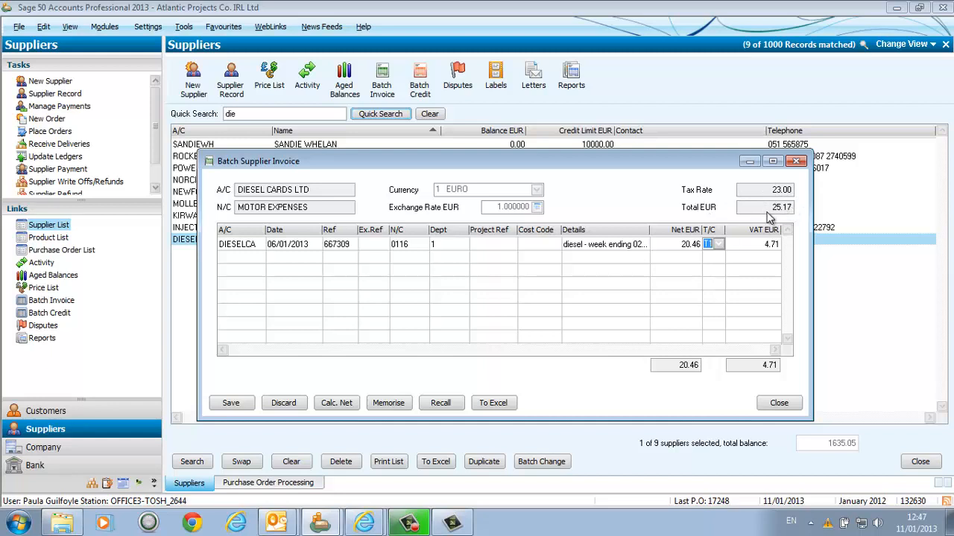
left_click(717, 245)
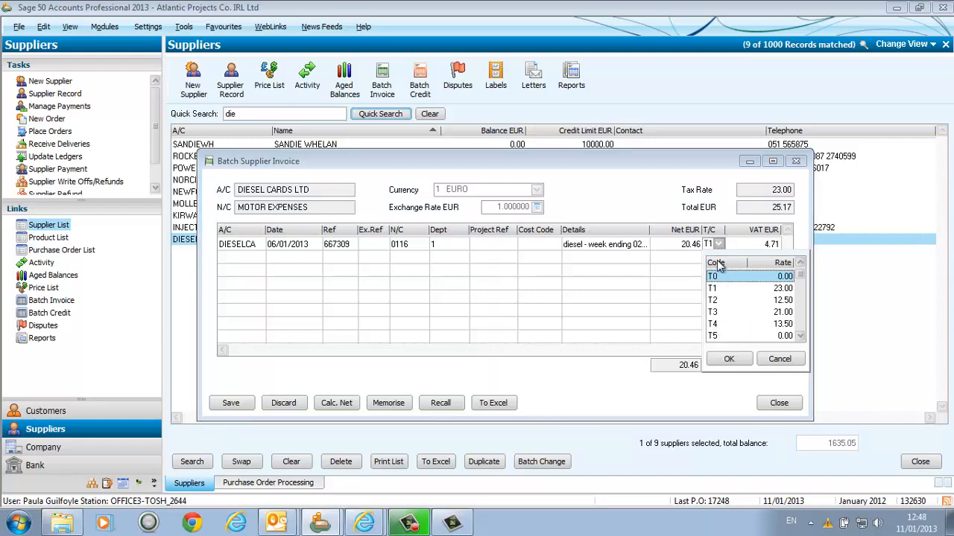
double_click(716, 325)
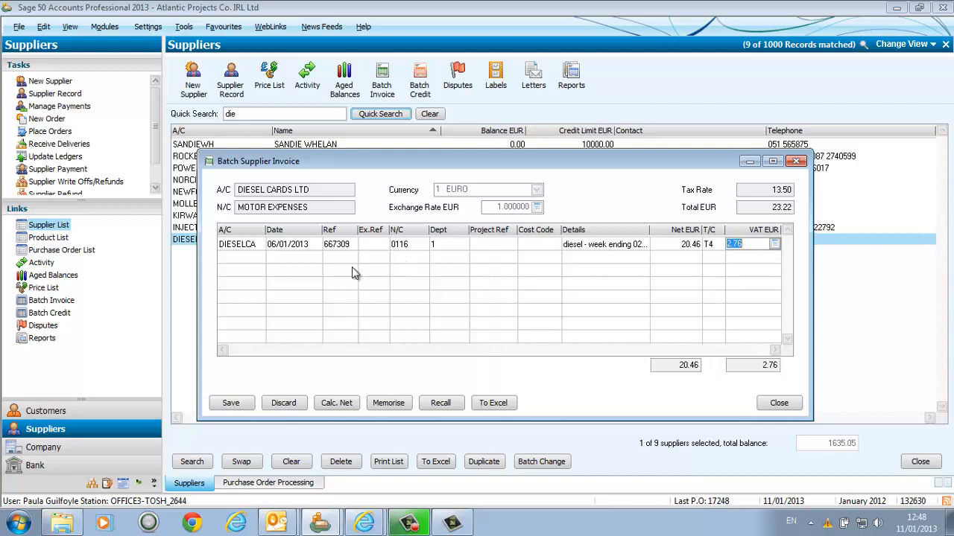
Save the batch supplier invoice and close its window.
left_click(237, 257)
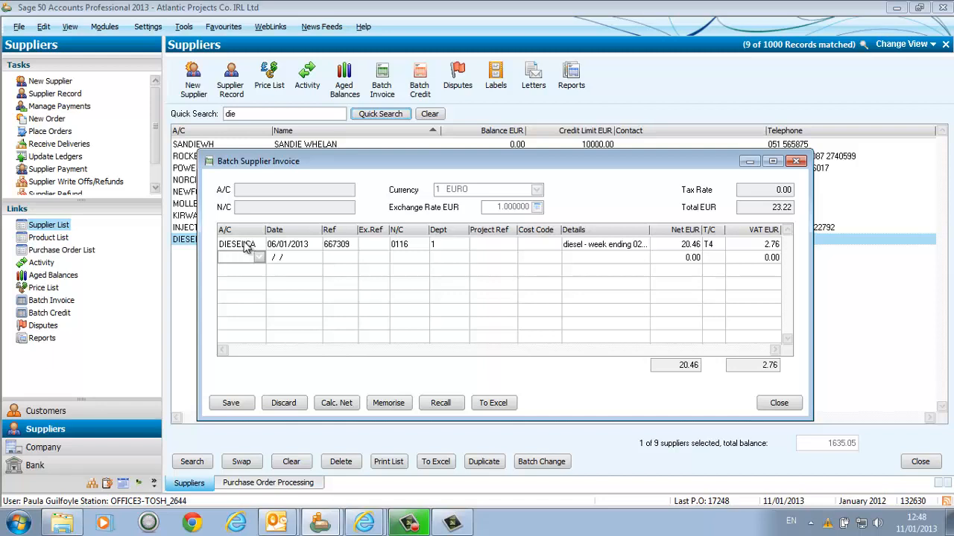
left_click(231, 403)
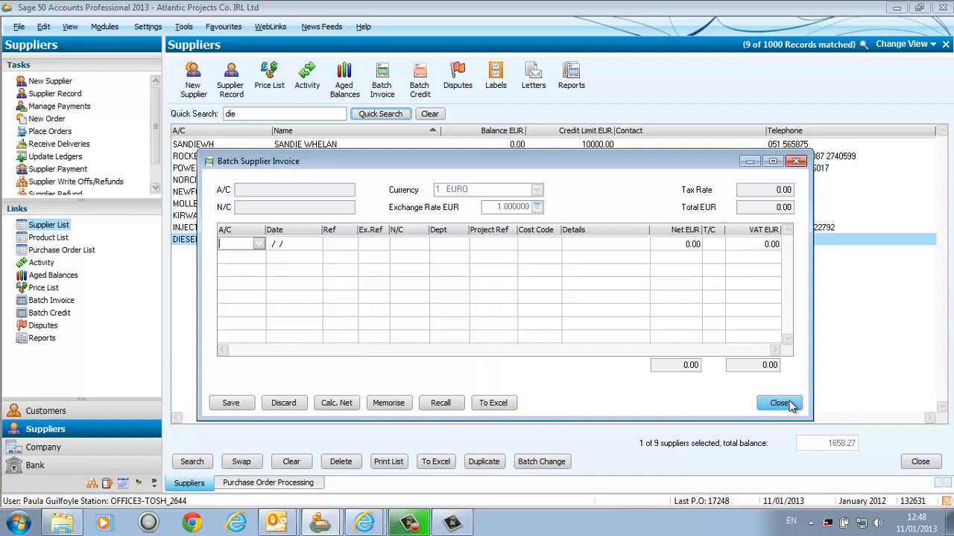
left_click(779, 404)
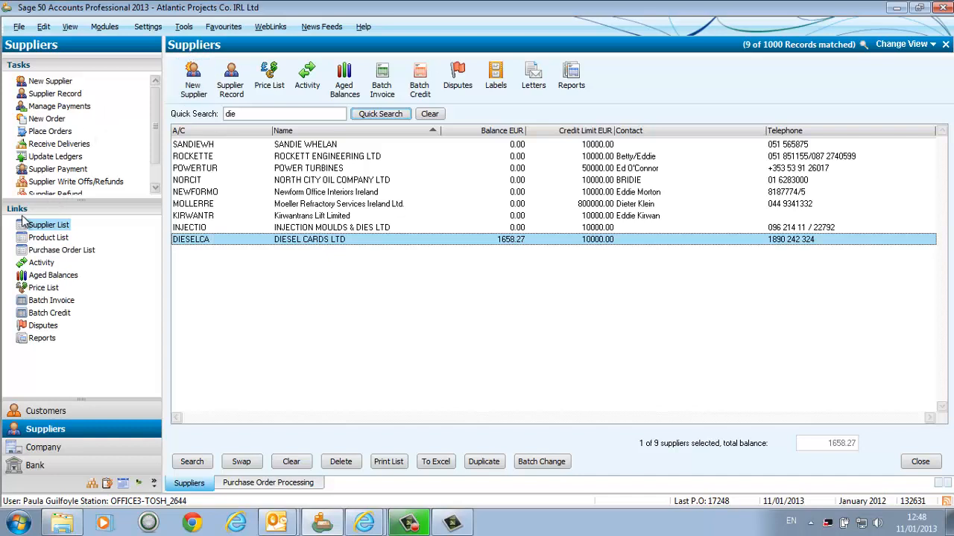
Mark the DIESEL CARDS LTD invoice dated 06/01/2013 as disputed with reason 1, "Not Signed off".
left_click(39, 326)
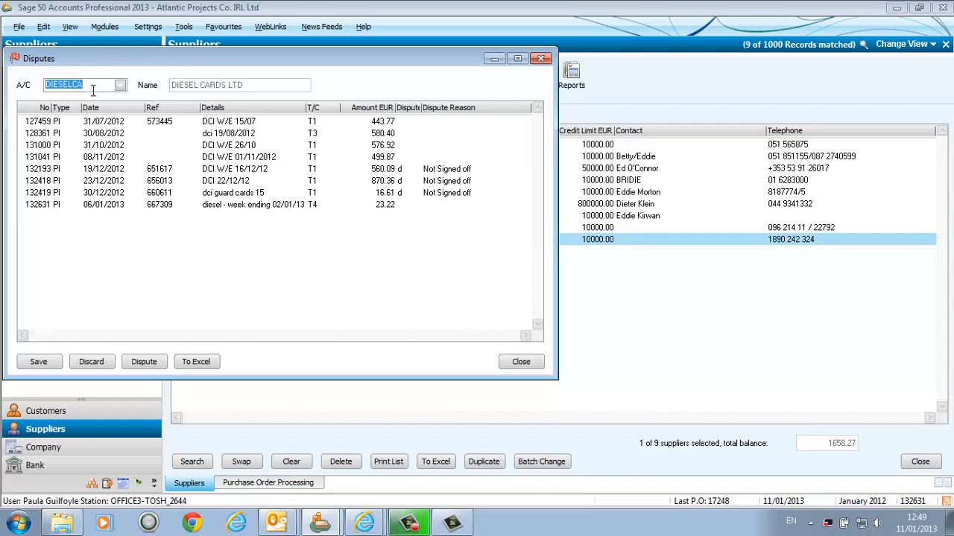
left_click(102, 208)
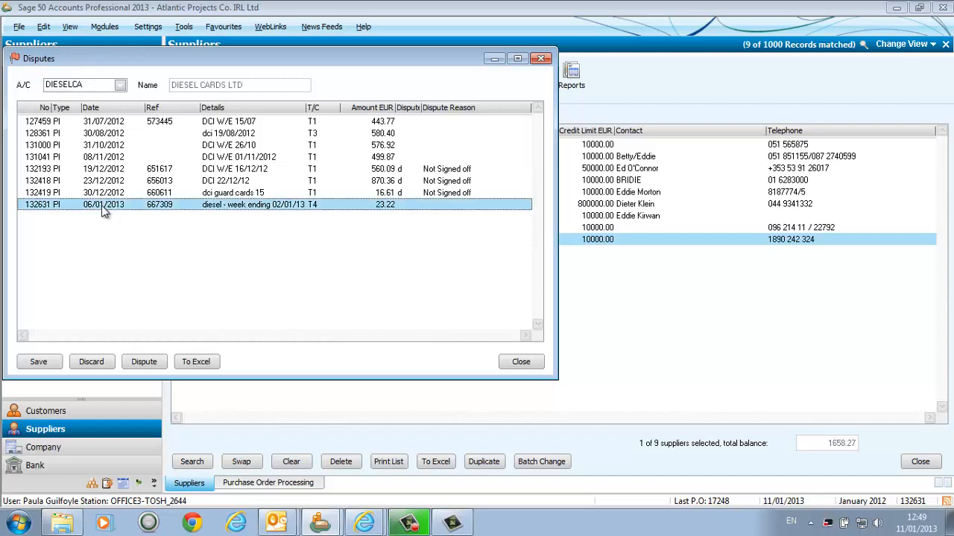
left_click(143, 362)
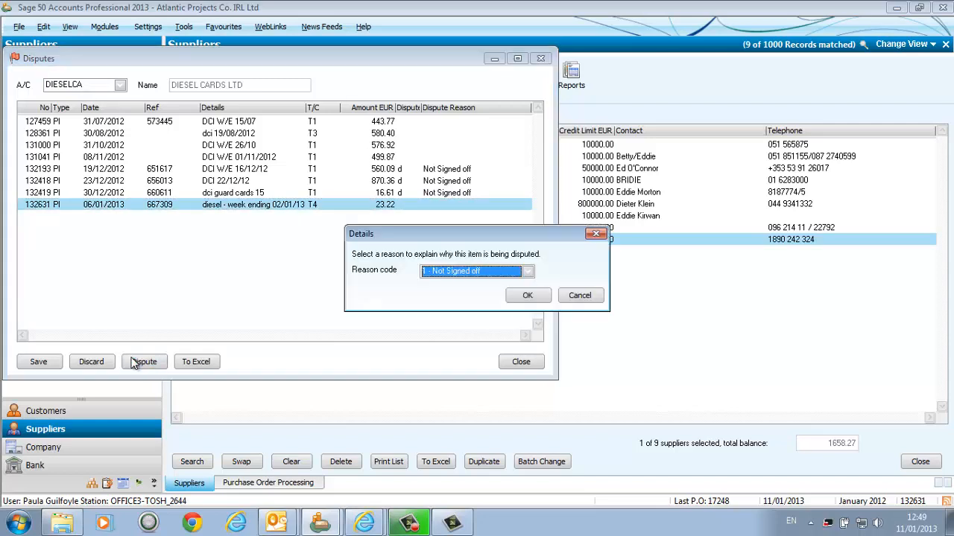
left_click(526, 273)
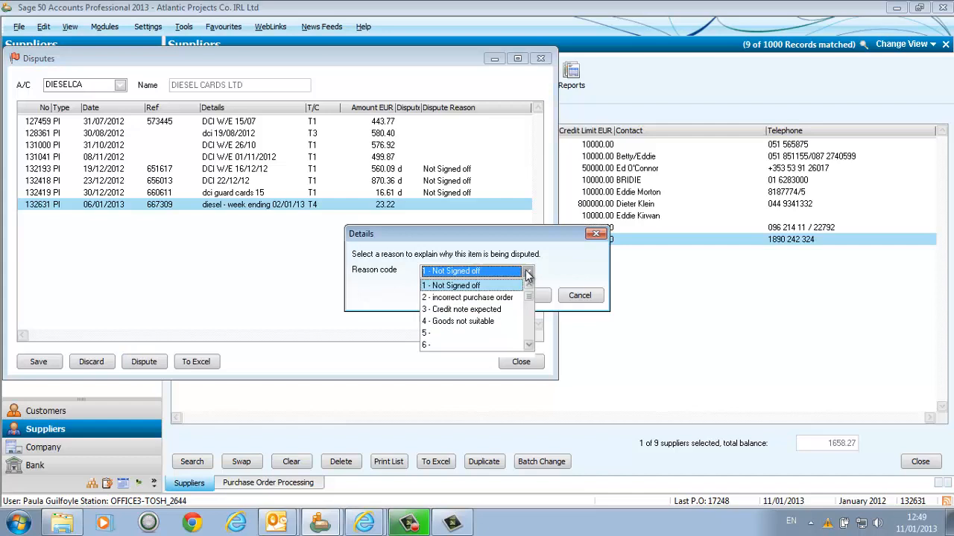
left_click(468, 287)
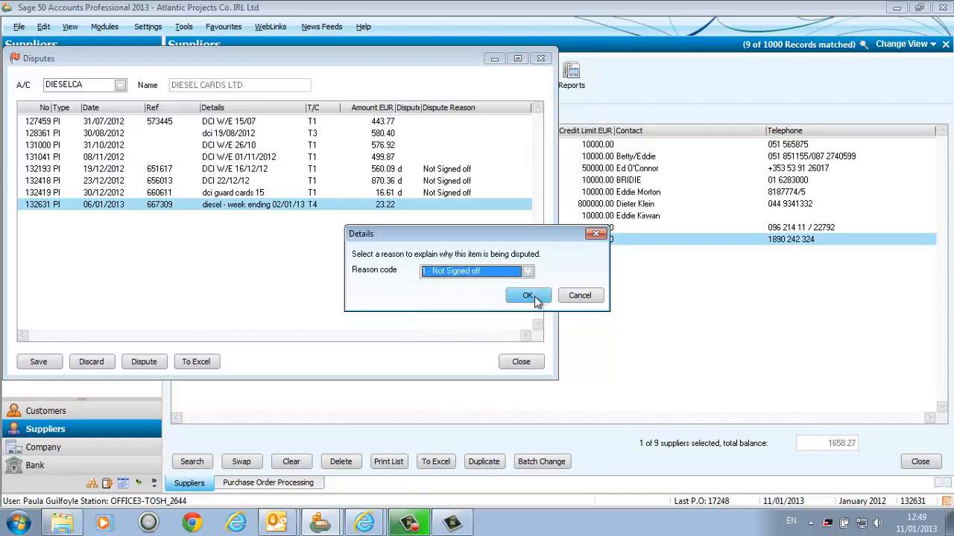
left_click(528, 296)
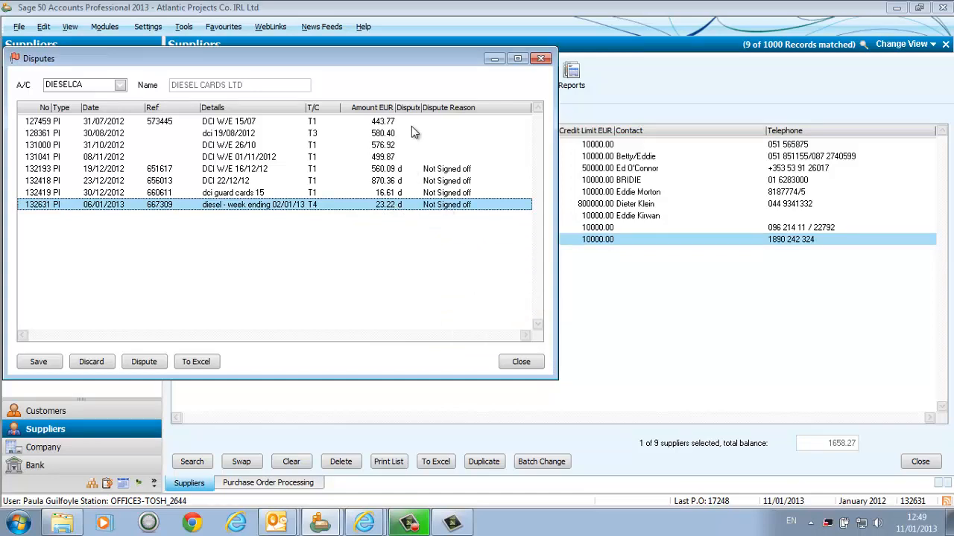
Remove the dispute from the 06/01/2013 invoice and dispute it again with the reason "Not Signed off".
left_click(453, 208)
left_click(452, 208)
left_click(452, 208)
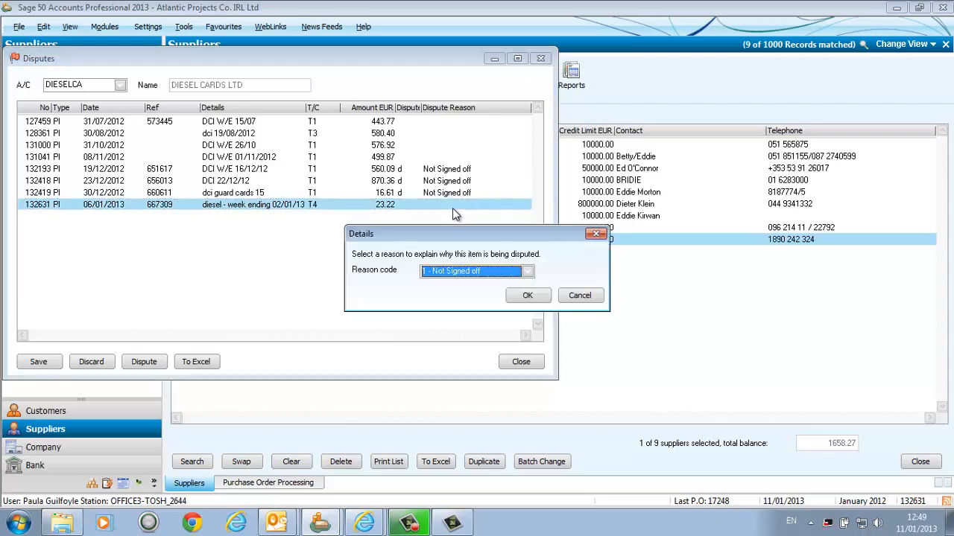
left_click(527, 296)
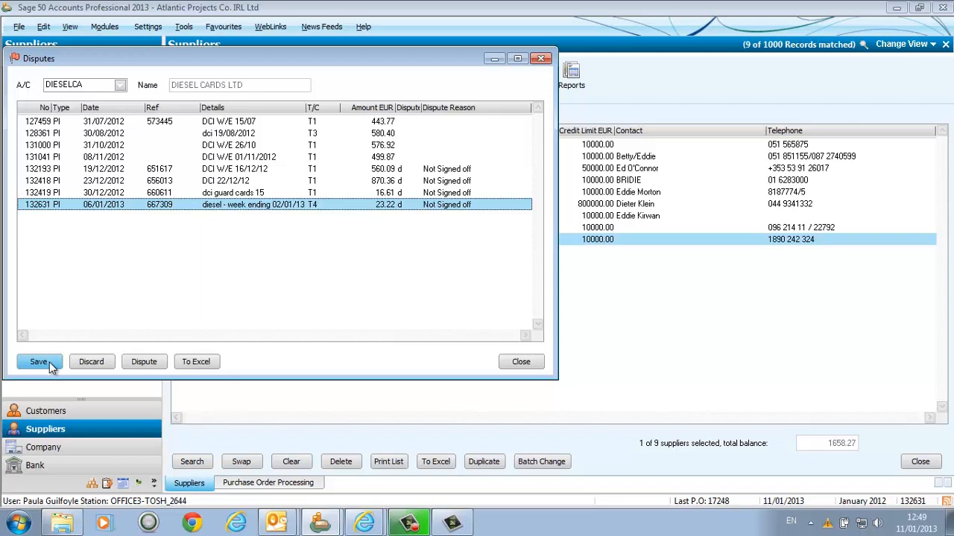
Save the invoice dispute and close the Disputes window.
left_click(50, 364)
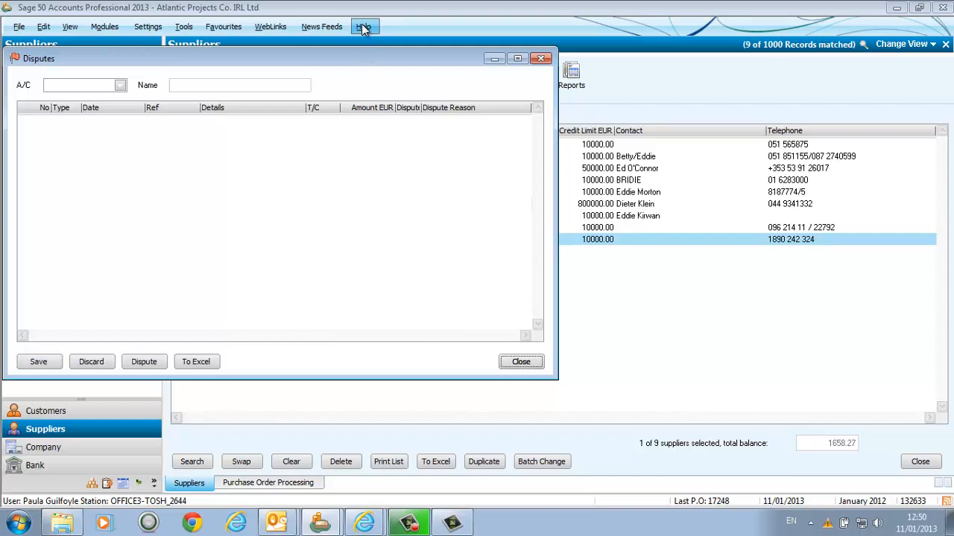
left_click(541, 58)
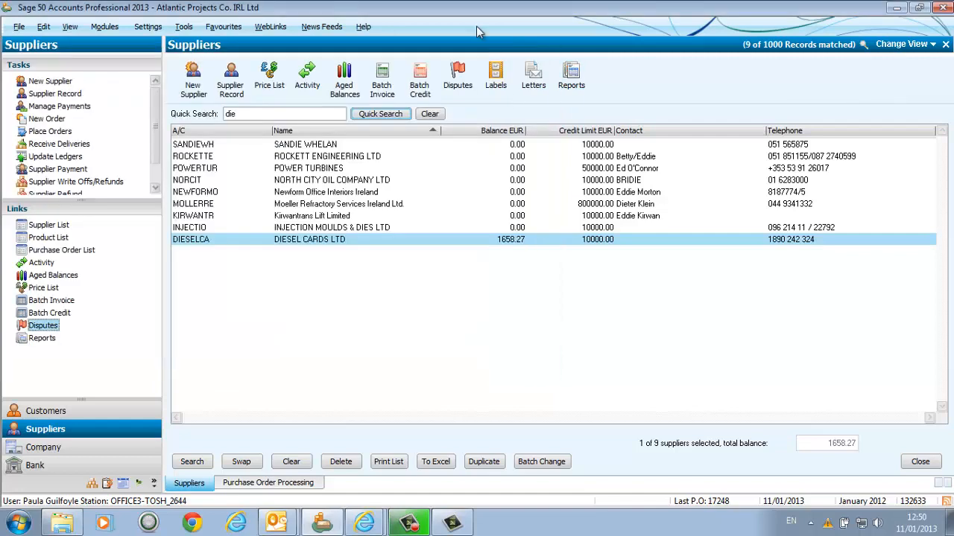
Open the list of available help resources.
left_click(363, 30)
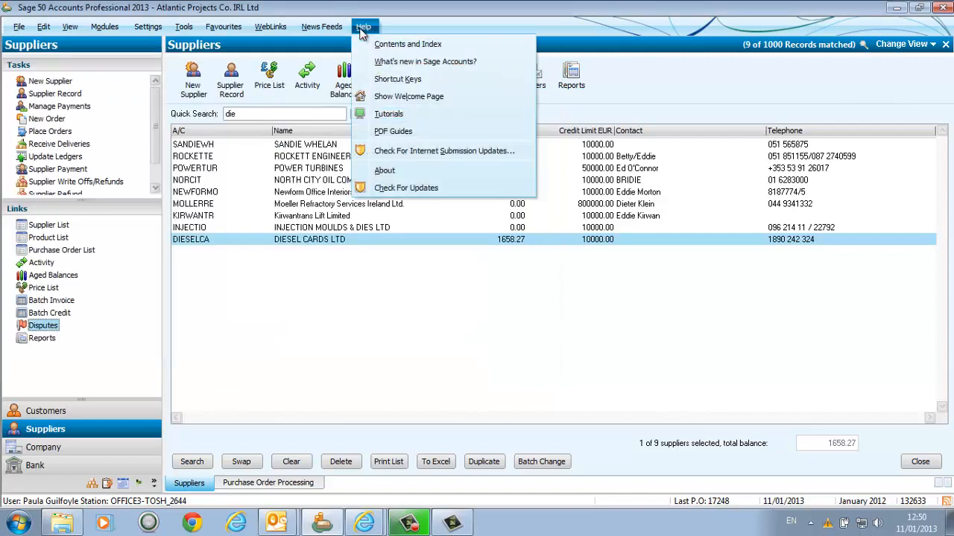